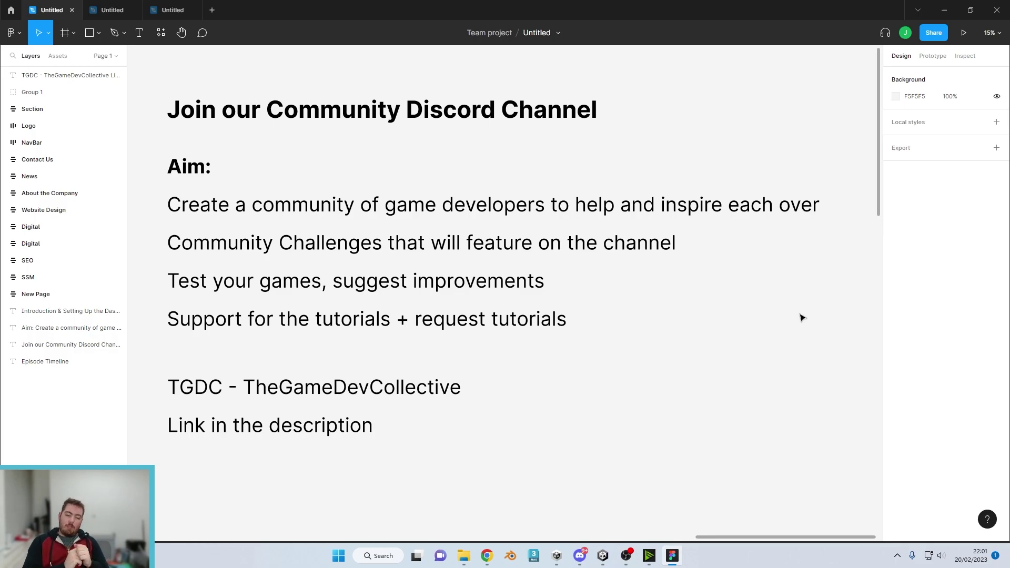
# - Switch to Chrome and open the ironSource log-in from the LevelPlay mediation page
pyautogui.hotkey('alt', 'Tab')
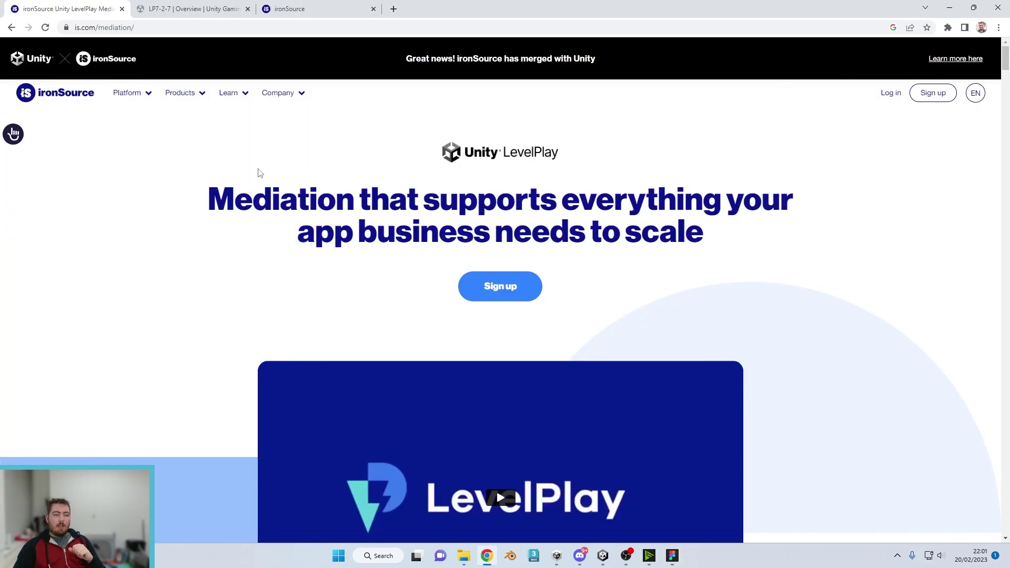
pyautogui.click(888, 97)
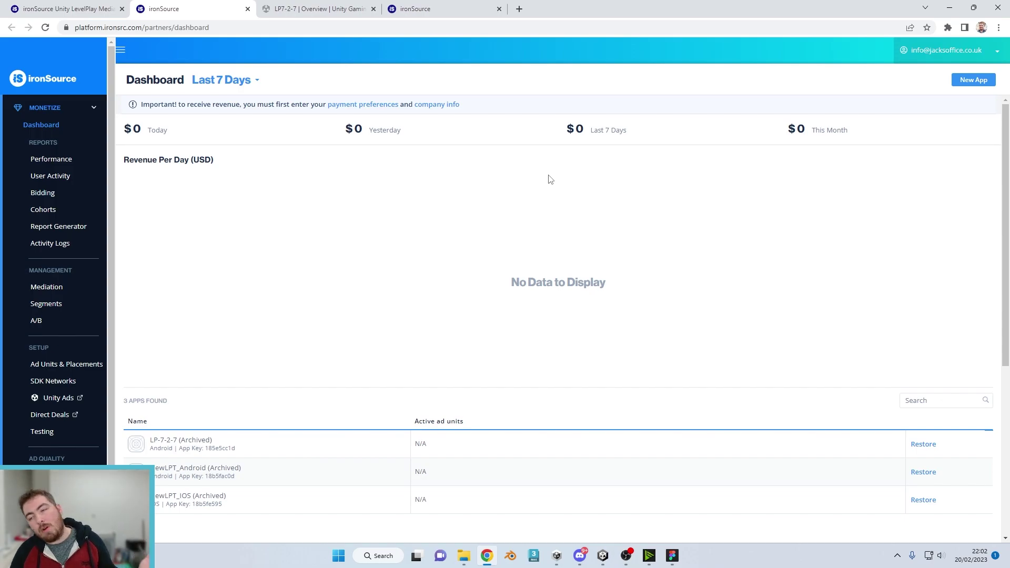
# - Add a new Android app not live in the application store, temporarily named ULP_Andorid, with the general audience COPPA option
pyautogui.click(971, 82)
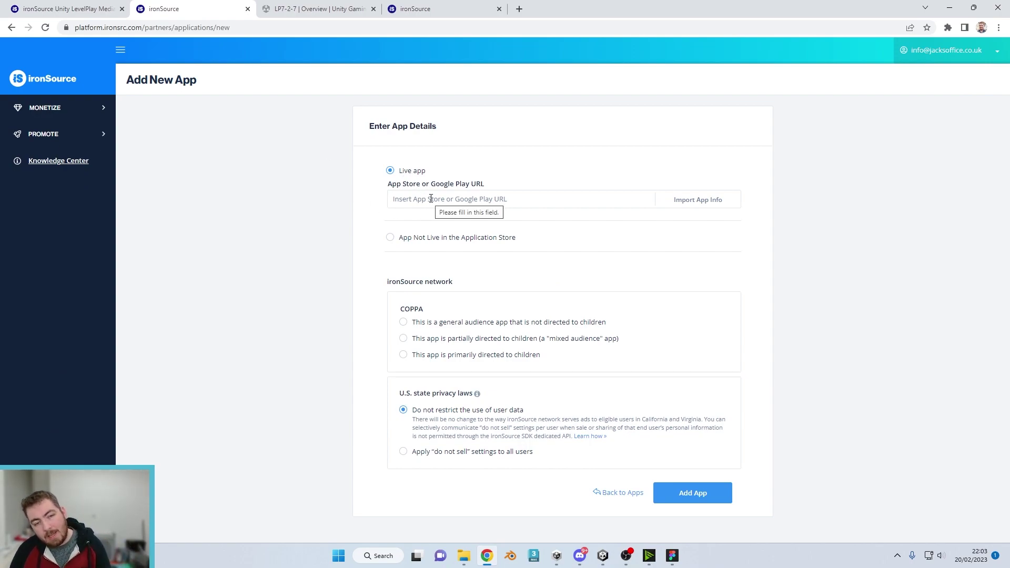
pyautogui.click(442, 238)
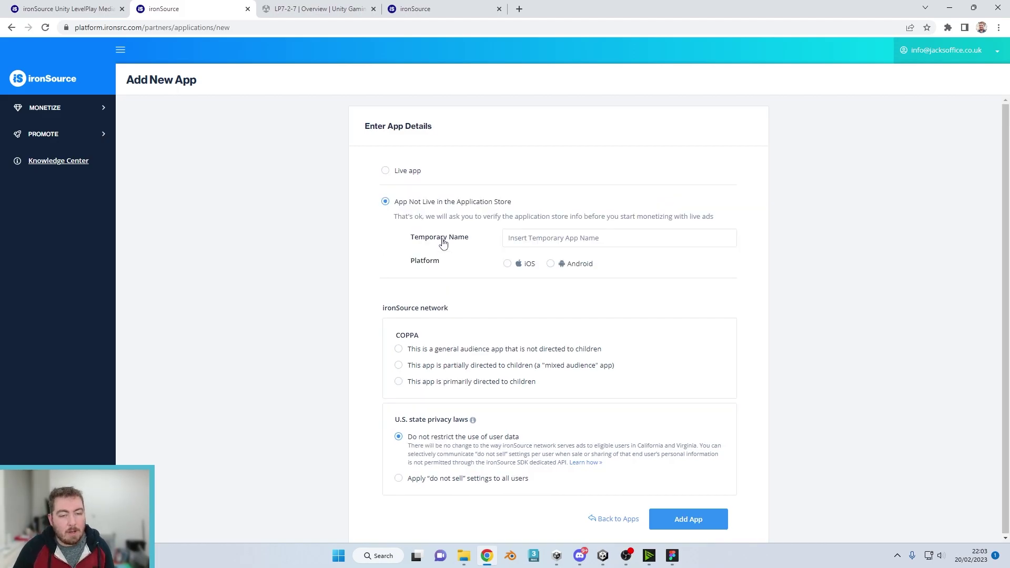
pyautogui.click(552, 238)
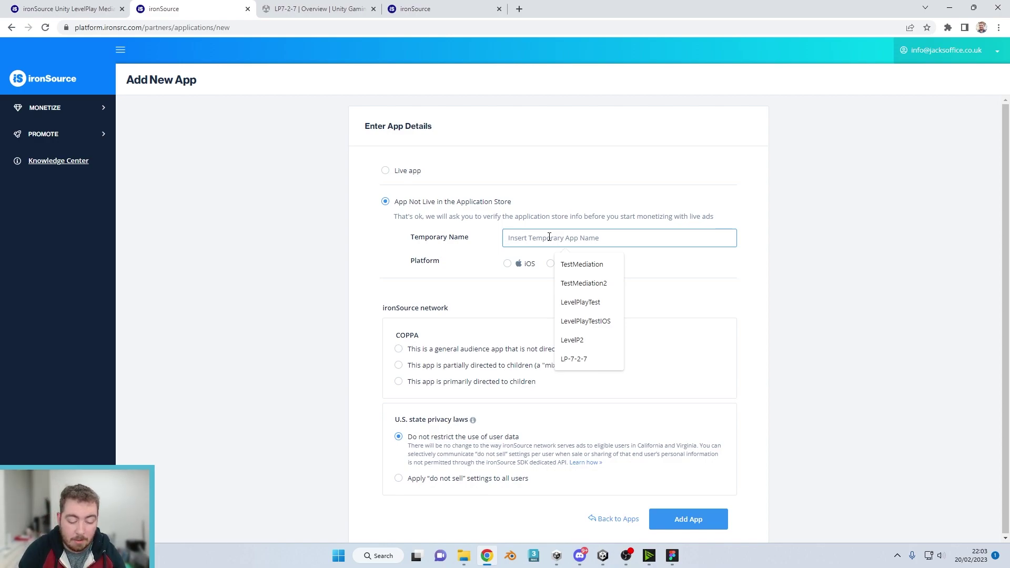
pyautogui.write('ULP')
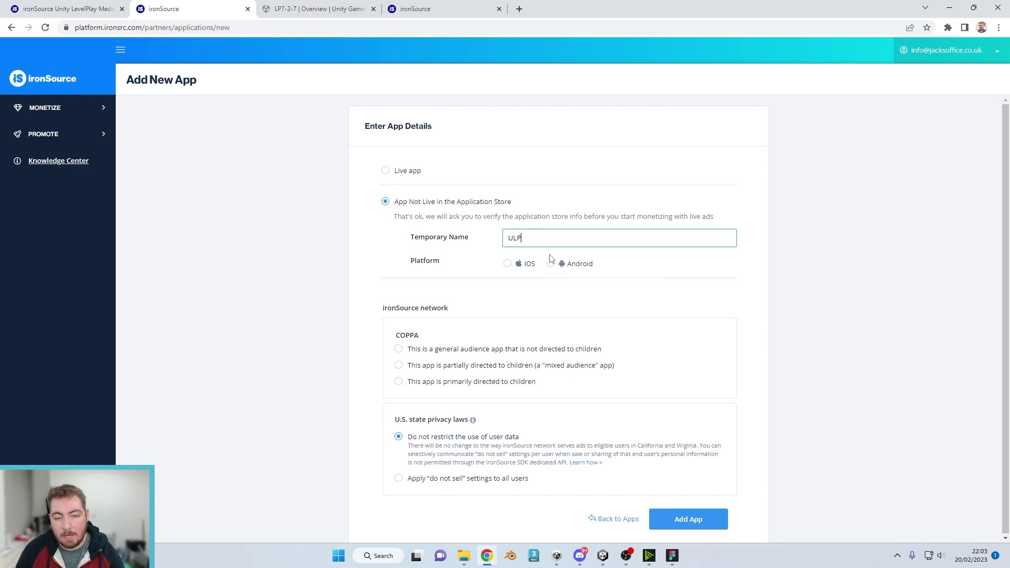
pyautogui.write('_Andorid')
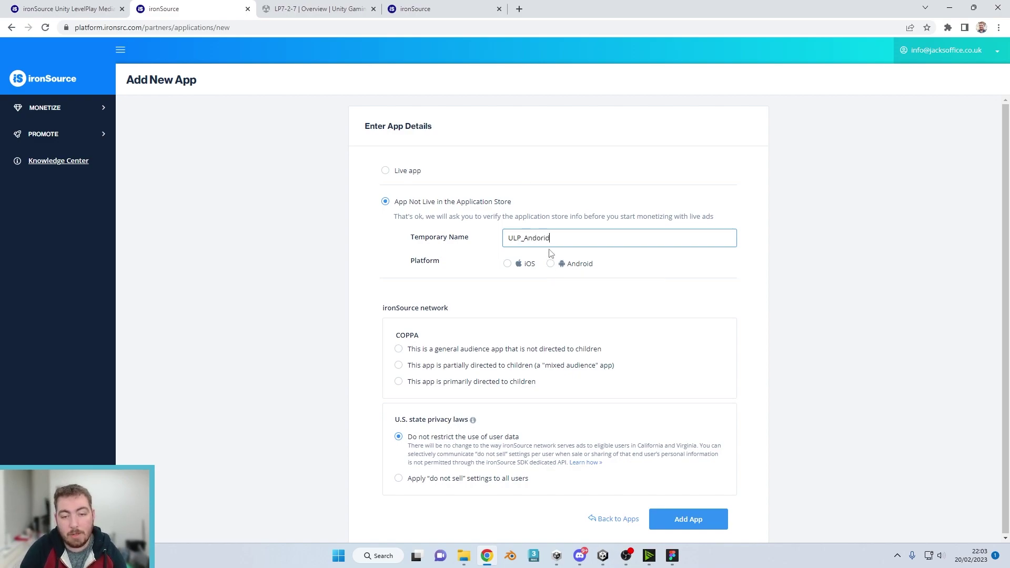
pyautogui.click(550, 264)
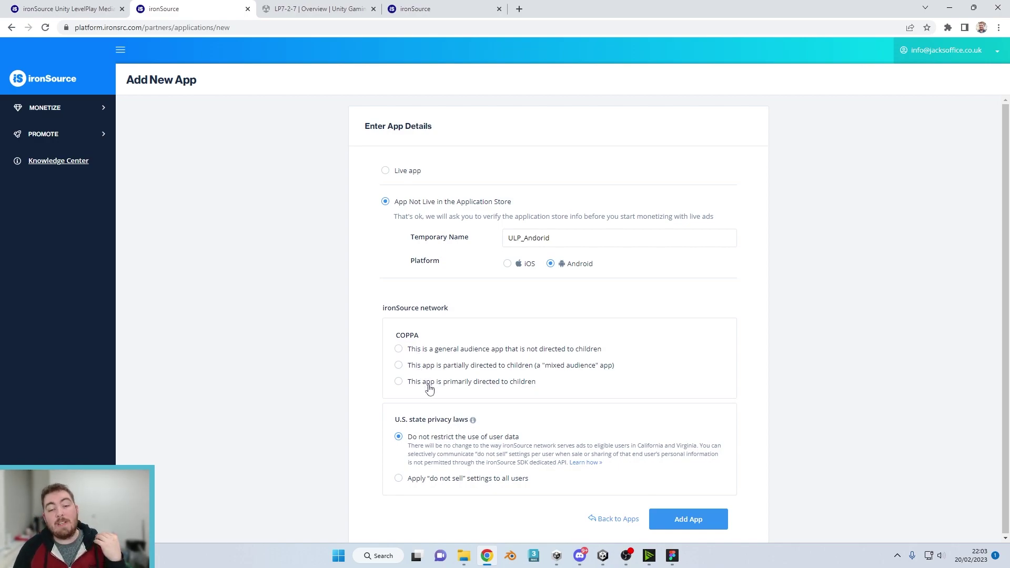
pyautogui.click(421, 353)
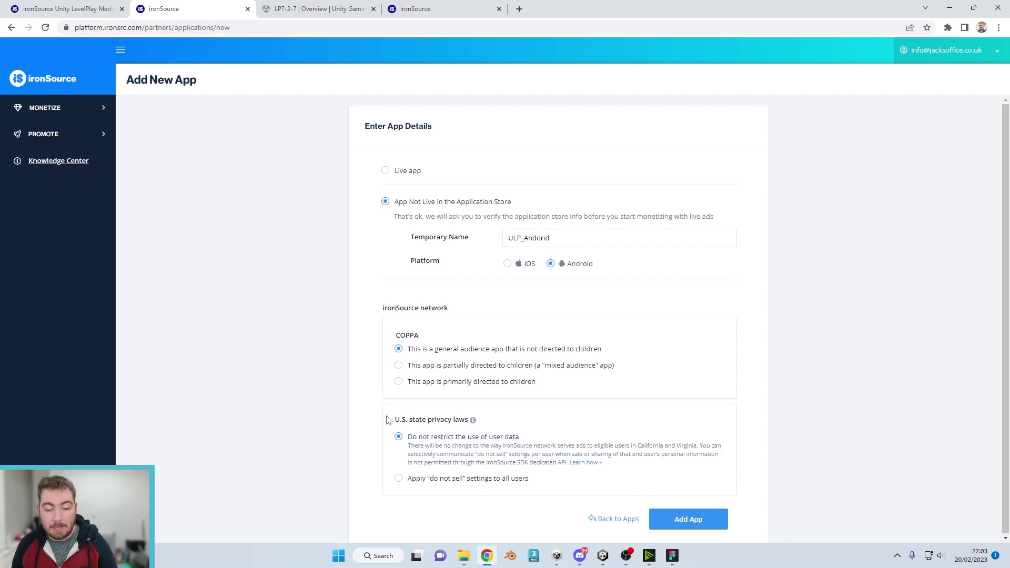
pyautogui.click(693, 526)
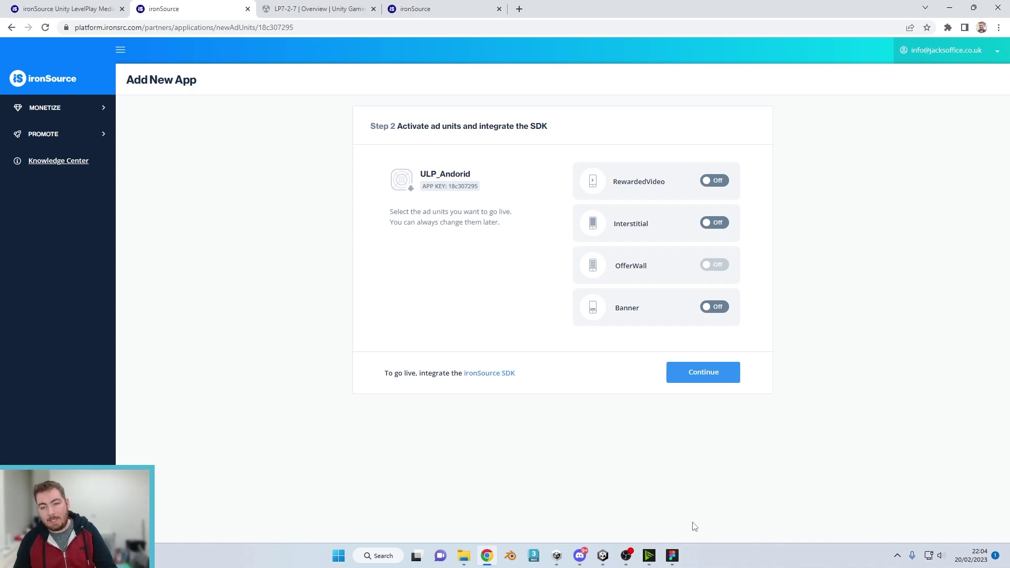
# - Activate the RewardedVideo, Interstitial and Banner ad units for the Android app and continue to the dashboard
pyautogui.click(717, 184)
pyautogui.click(716, 224)
pyautogui.click(717, 311)
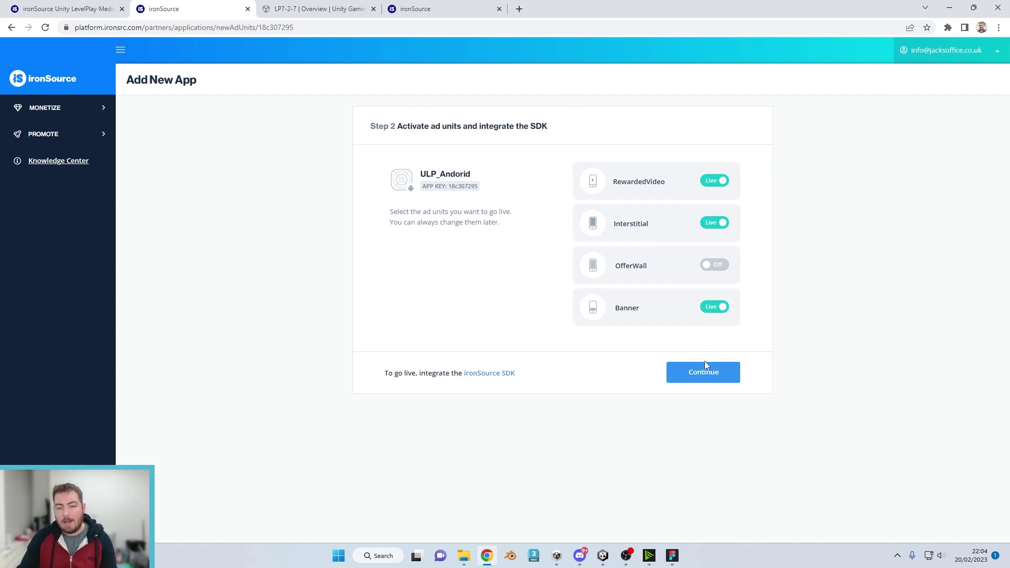
pyautogui.click(712, 375)
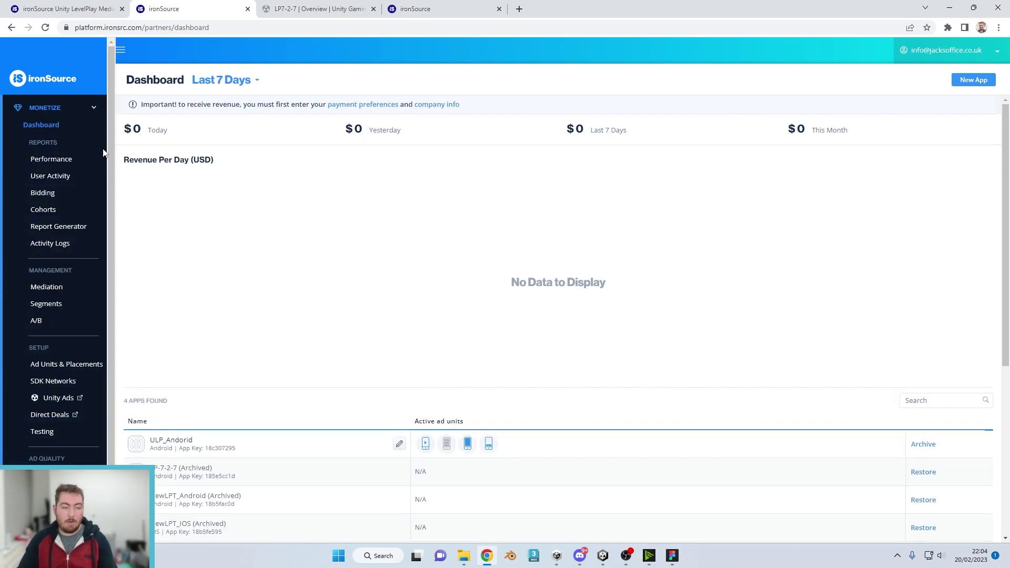
pyautogui.moveTo(124, 440); pyautogui.dragTo(967, 445)
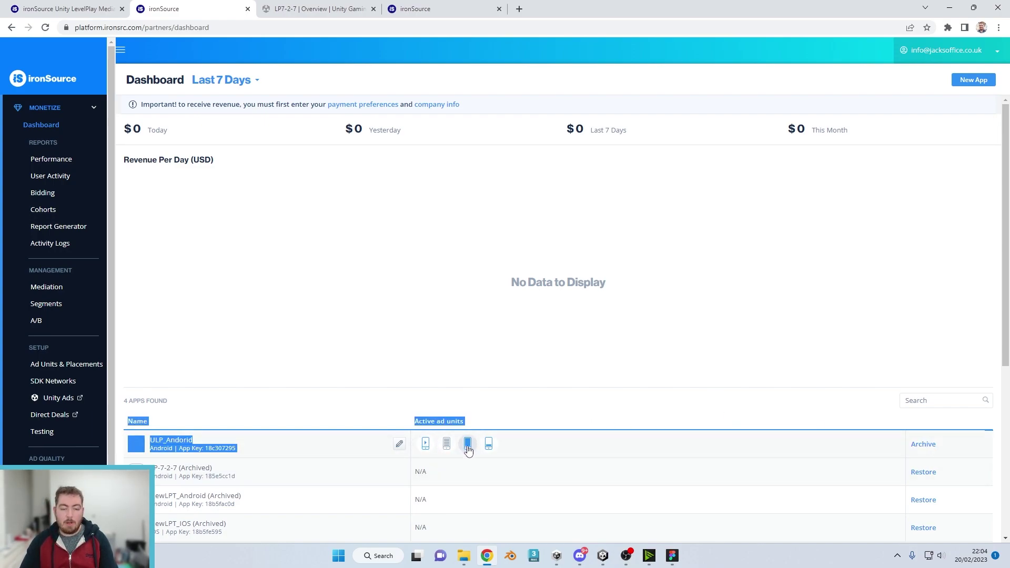
pyautogui.click(534, 447)
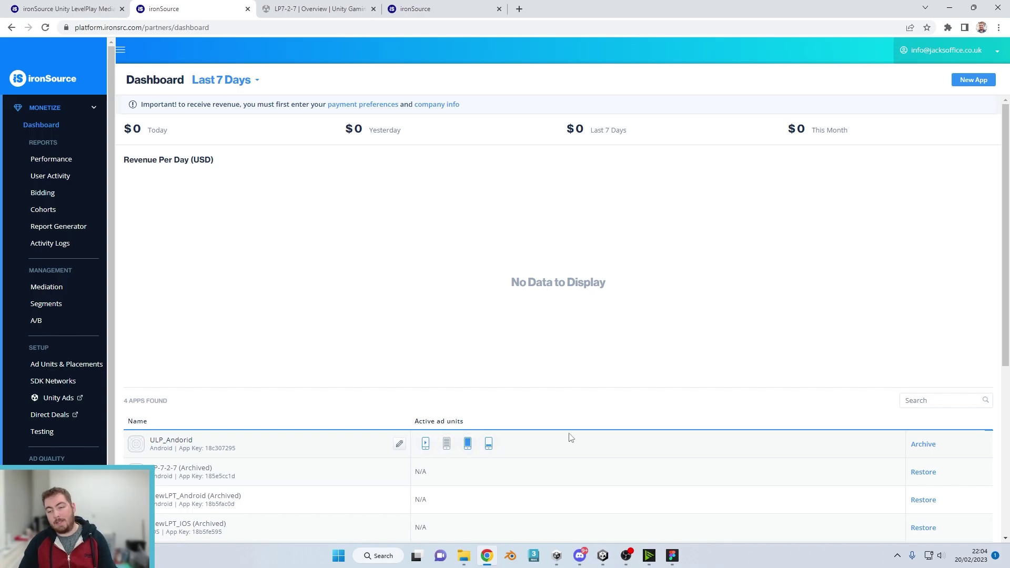
# - Start another new app that is not live in the store, with platform iOS and temporary name ULP_IOS
pyautogui.click(974, 81)
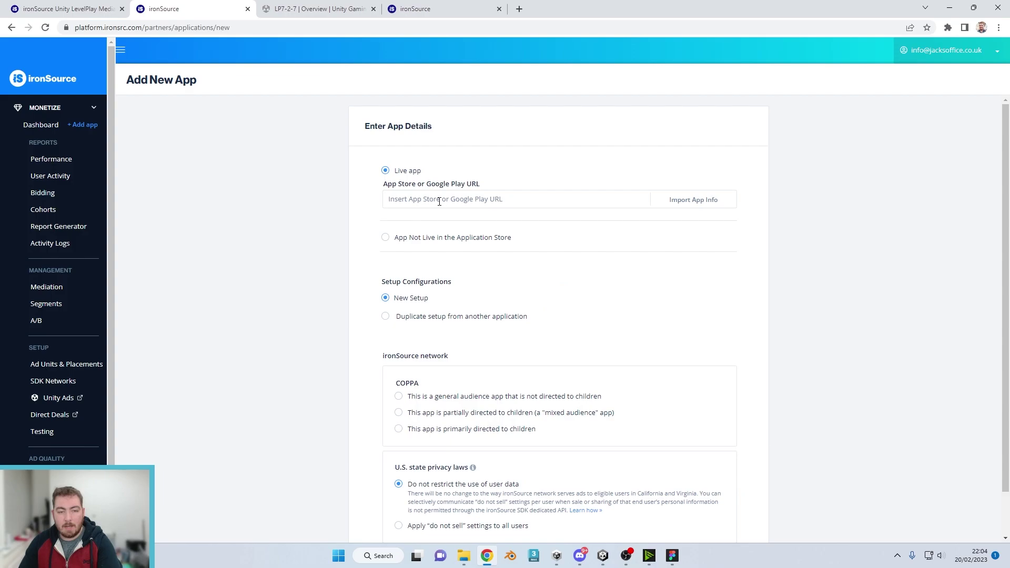
pyautogui.click(403, 238)
pyautogui.click(513, 265)
pyautogui.click(535, 241)
pyautogui.write('ULP_IOS')
# - Set the iOS app to duplicate its setup from another application, choose the source application and add the app
pyautogui.click(408, 349)
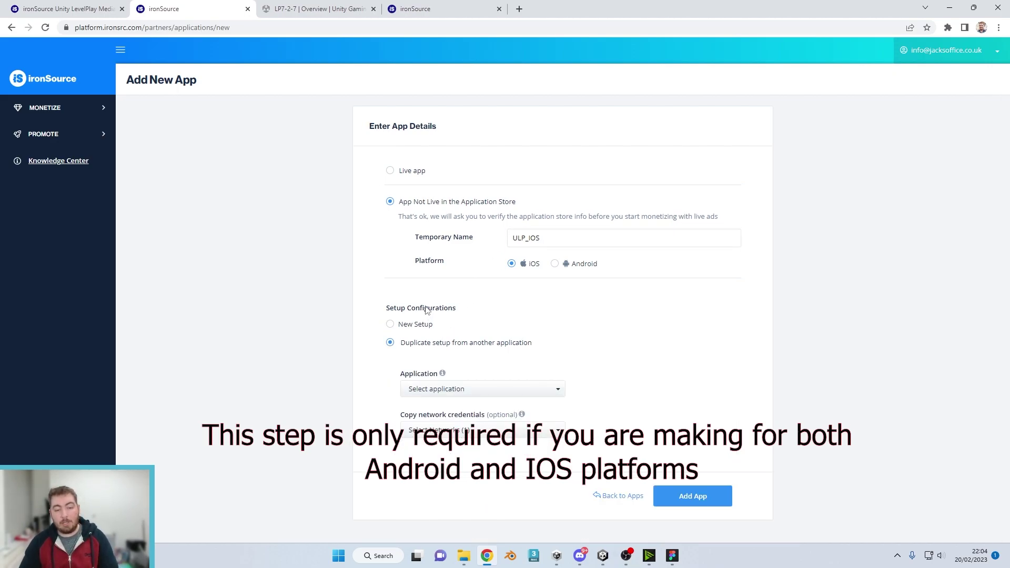
pyautogui.click(523, 392)
pyautogui.click(491, 408)
pyautogui.click(716, 505)
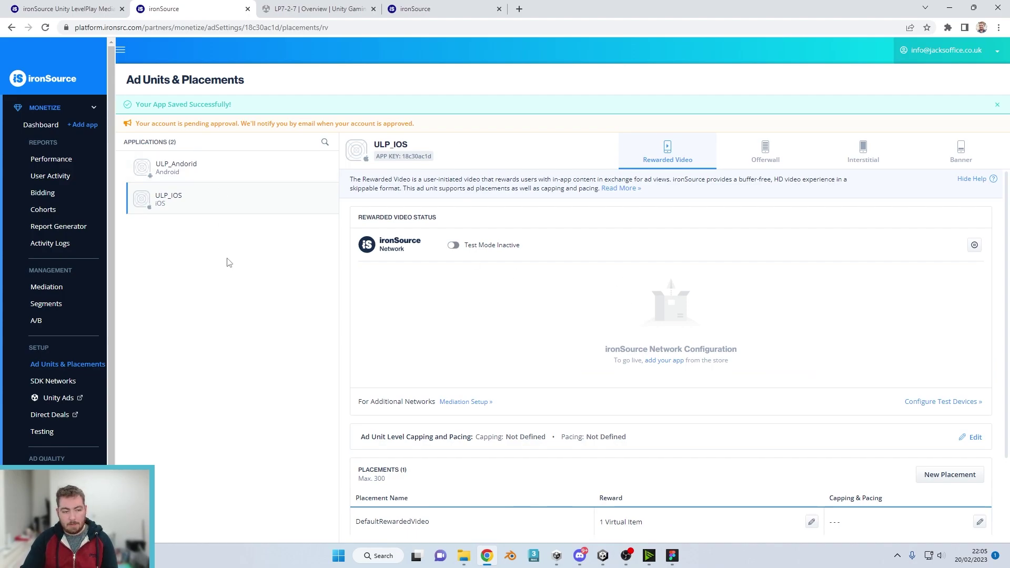
# - Open the SDK Networks setup and review the ad networks that can be managed, including Unity Ads
pyautogui.click(62, 382)
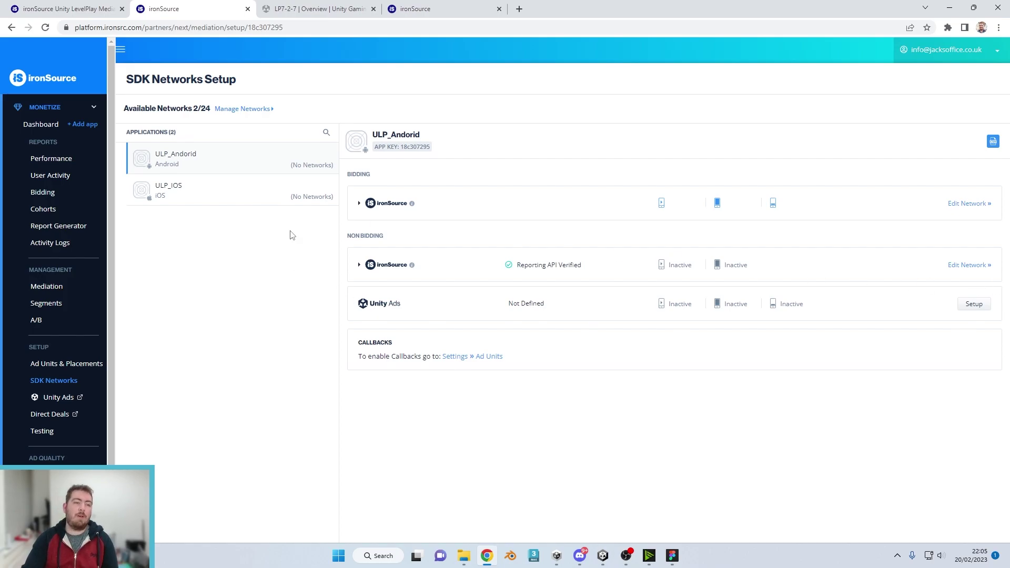
pyautogui.click(234, 110)
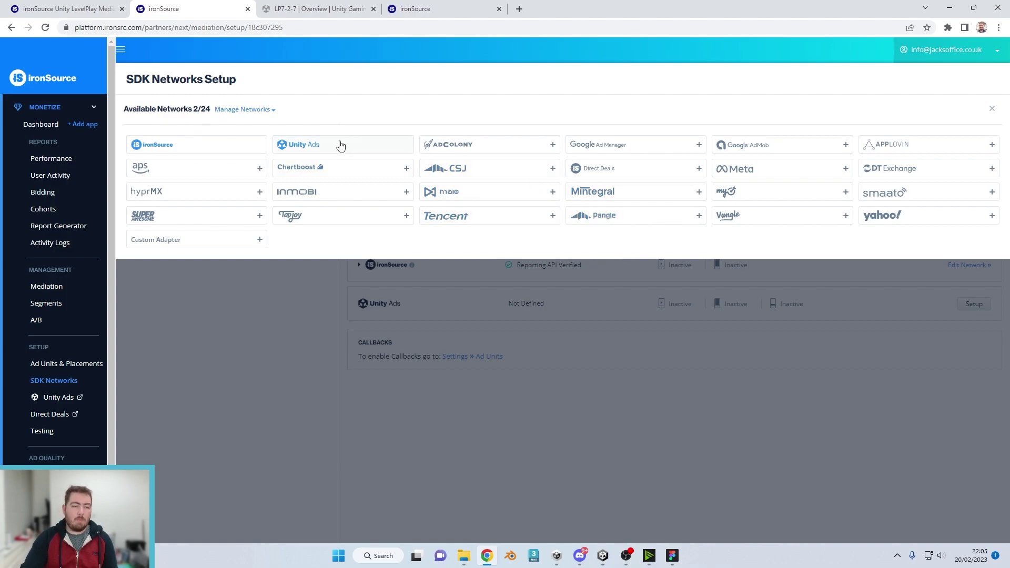
pyautogui.moveTo(347, 150)
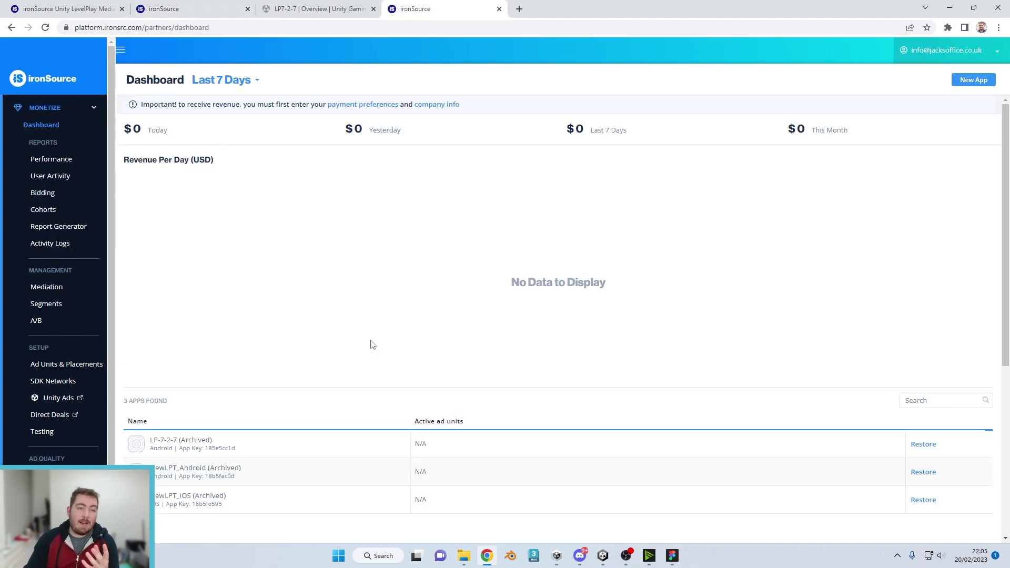
pyautogui.click(293, 7)
pyautogui.click(447, 8)
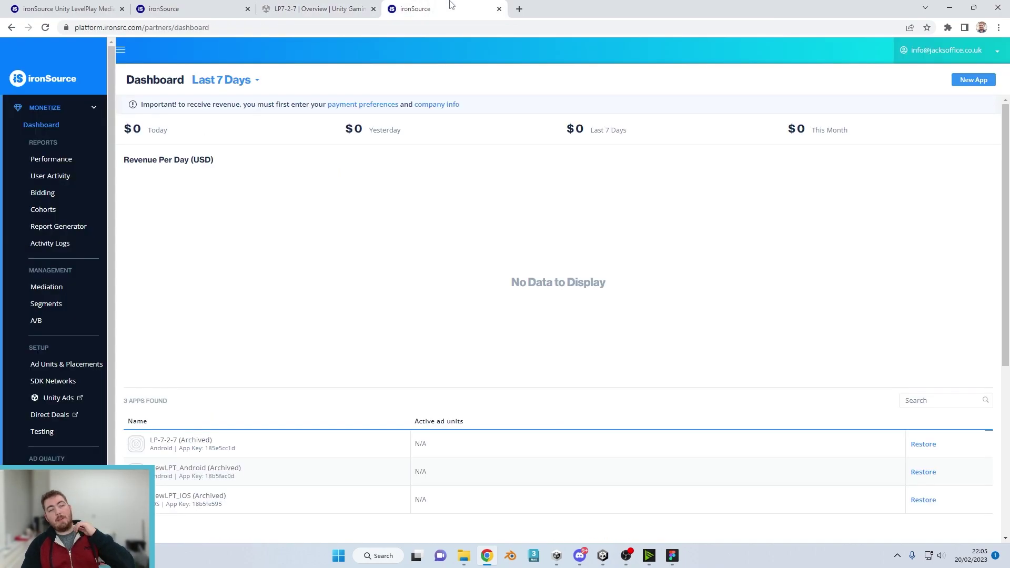
# - Switch to the Unity editor with the UnityLevelPlayV2 project and skip the offered editor update
pyautogui.click(604, 555)
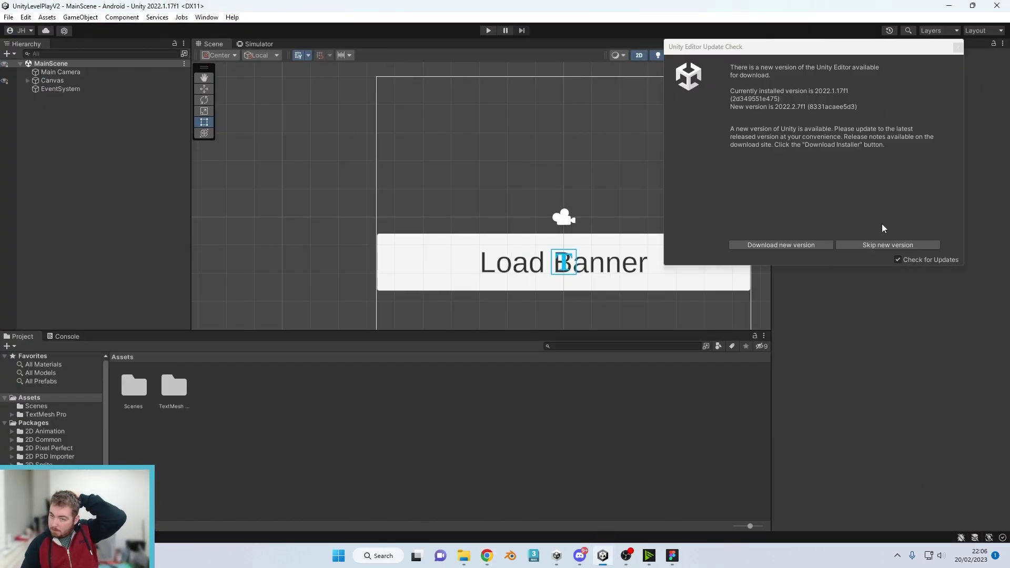
pyautogui.click(887, 245)
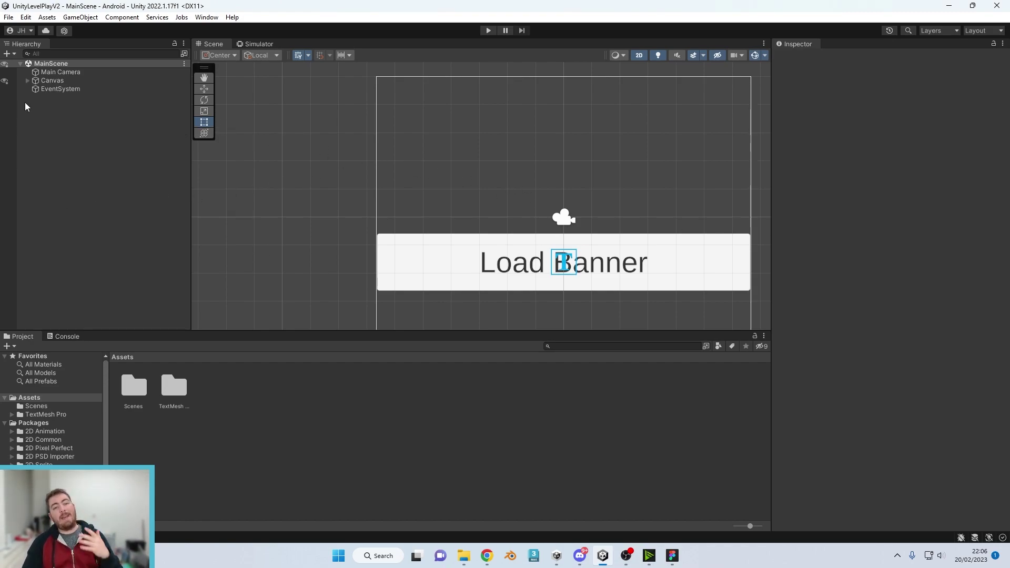
# - Examine the banner, full size and rewarded ad buttons and the score label in the scene and the device simulator
pyautogui.scroll(-4, 323, 243)
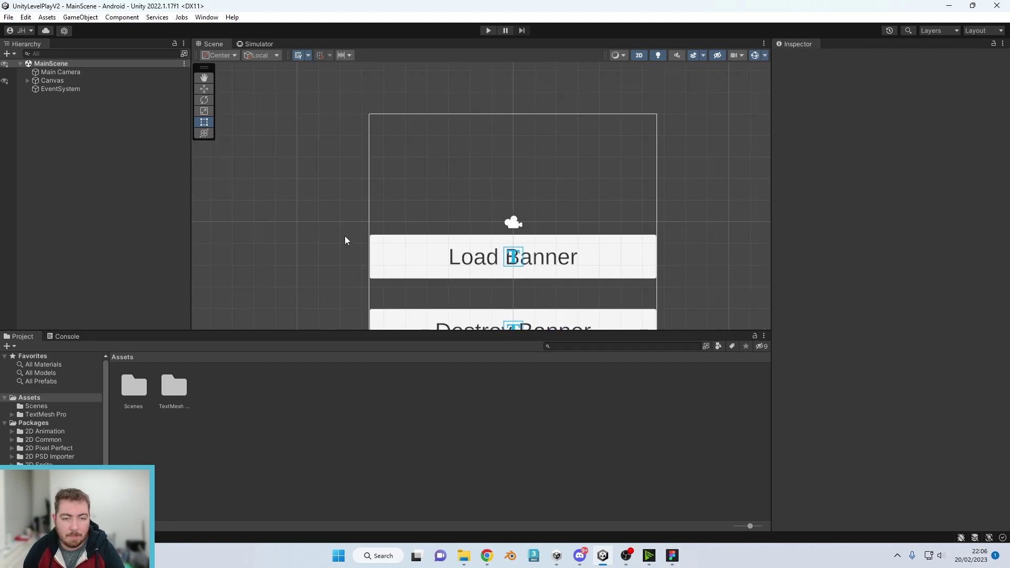
pyautogui.moveTo(338, 270); pyautogui.dragTo(360, 109)
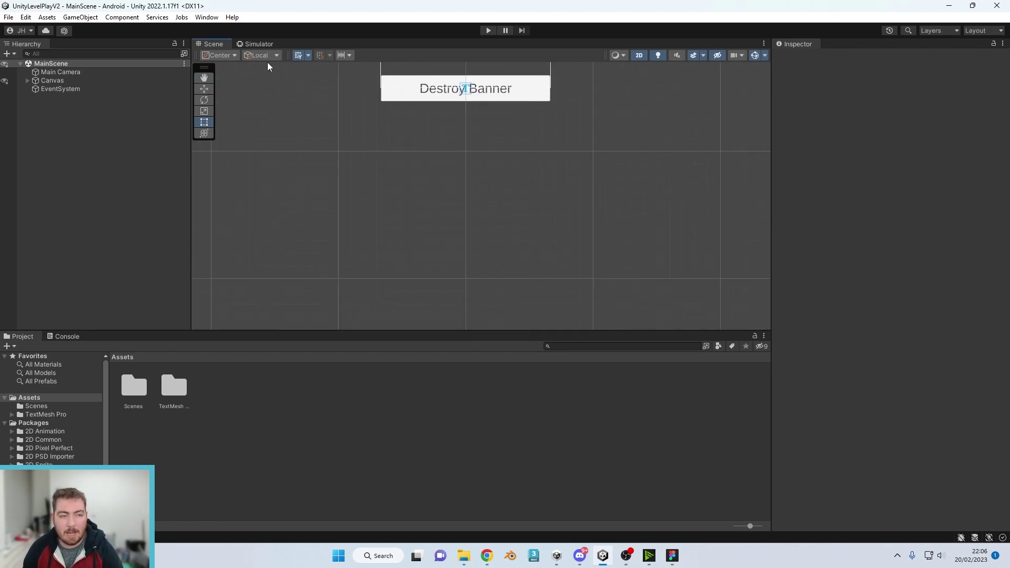
pyautogui.click(259, 46)
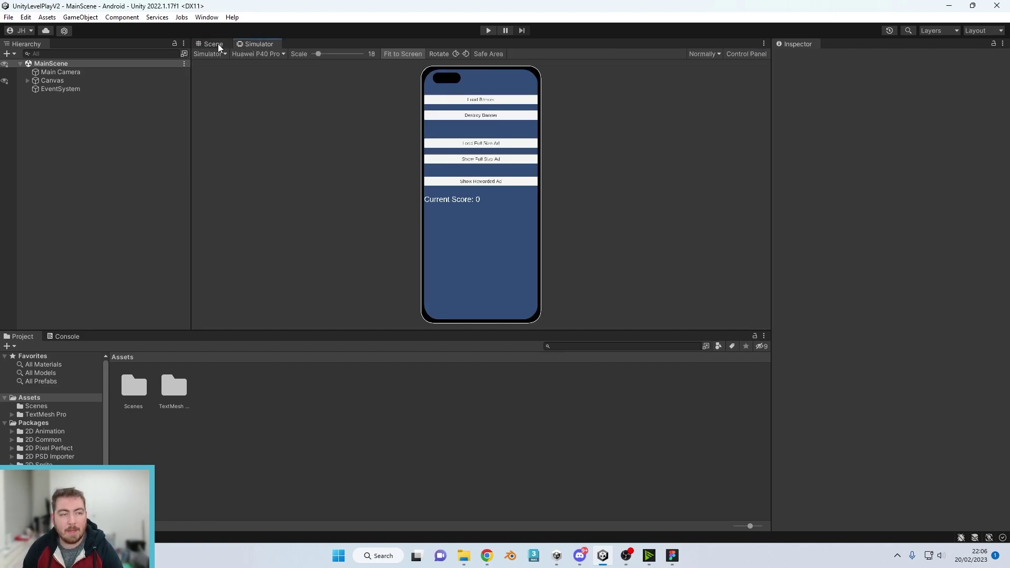
pyautogui.moveTo(317, 55); pyautogui.dragTo(333, 55)
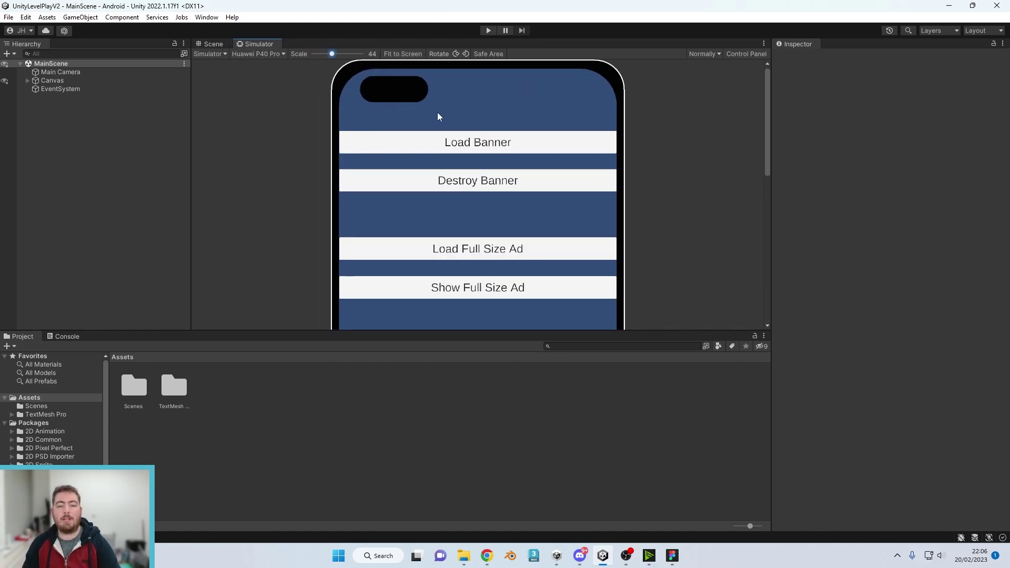
pyautogui.scroll(-3, 440, 117)
pyautogui.scroll(3, 440, 147)
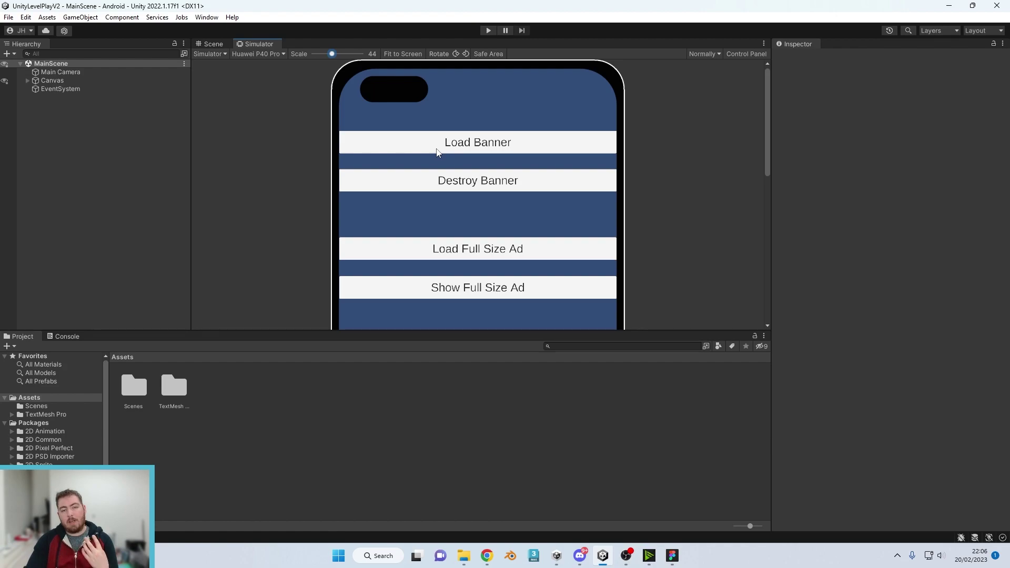
pyautogui.scroll(-2, 450, 174)
pyautogui.scroll(-1, 451, 179)
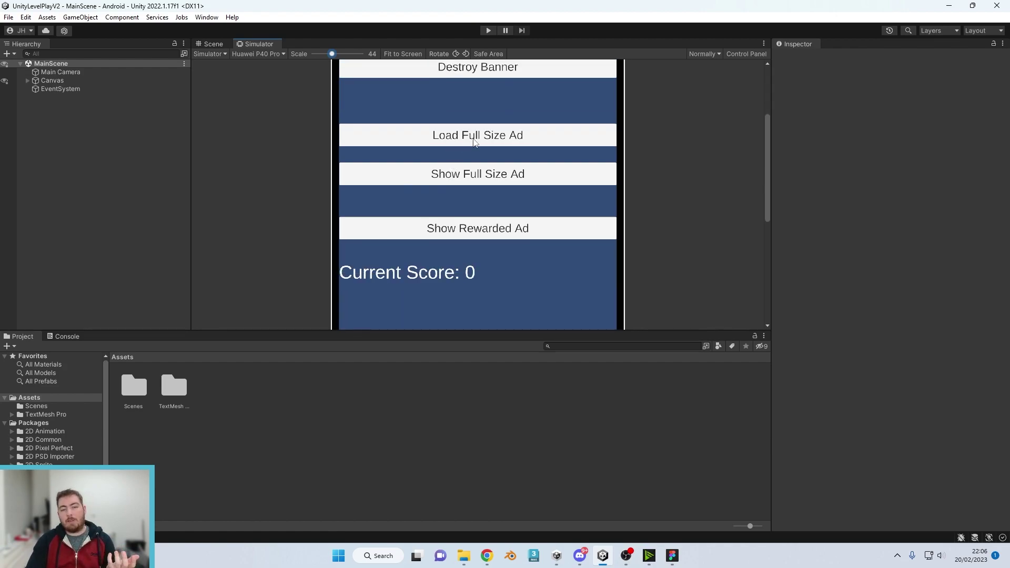
pyautogui.moveTo(332, 53); pyautogui.dragTo(323, 56)
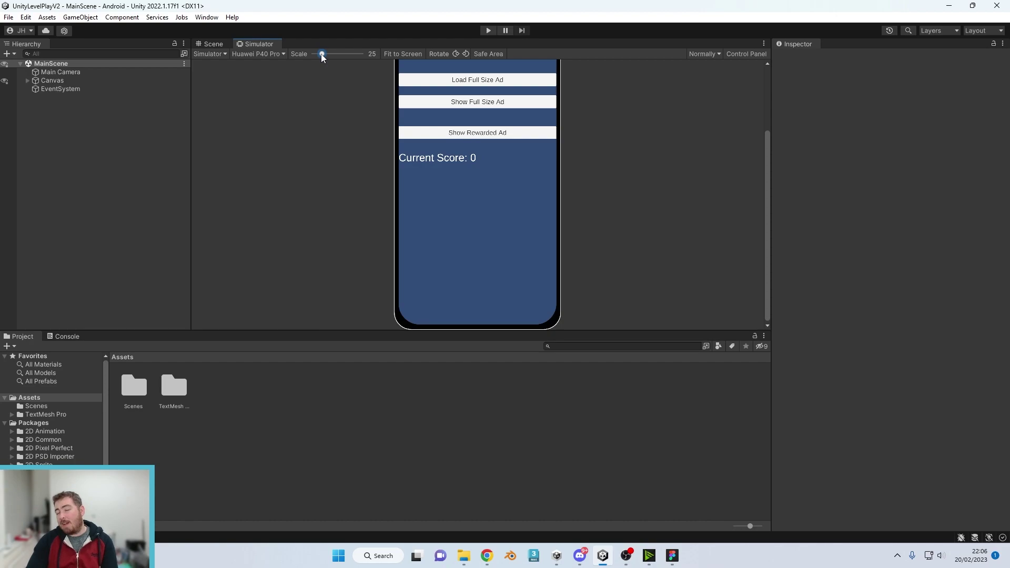
# - Choose the organization jacksofficeltd for the Unity project ID in the project's Services settings
pyautogui.click(27, 18)
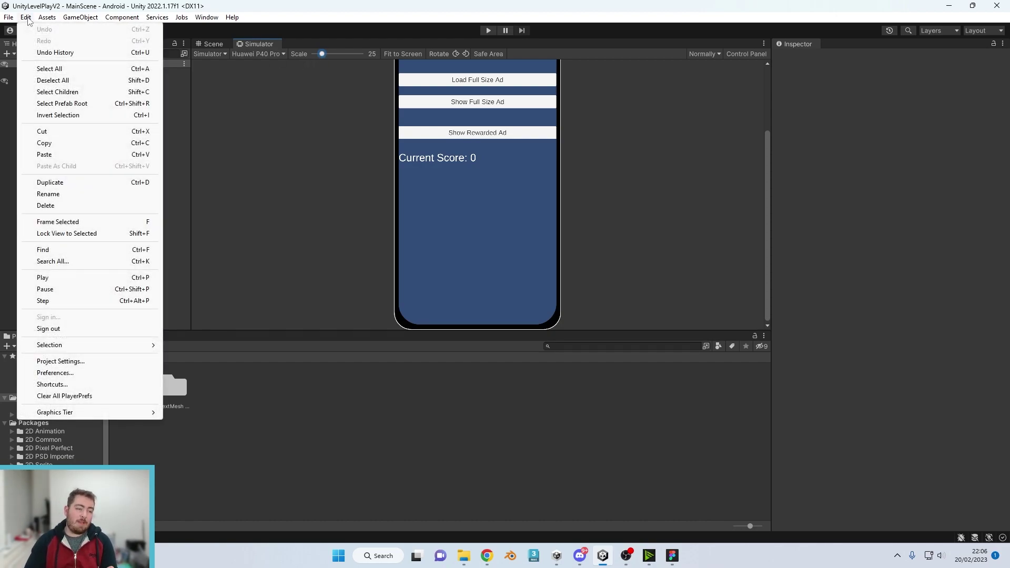
pyautogui.click(70, 361)
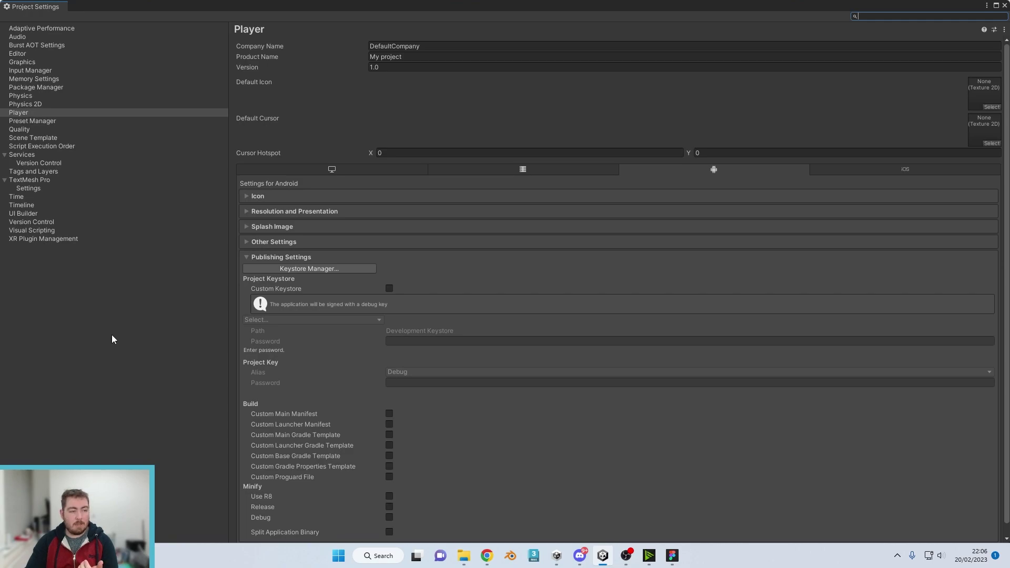
pyautogui.click(27, 156)
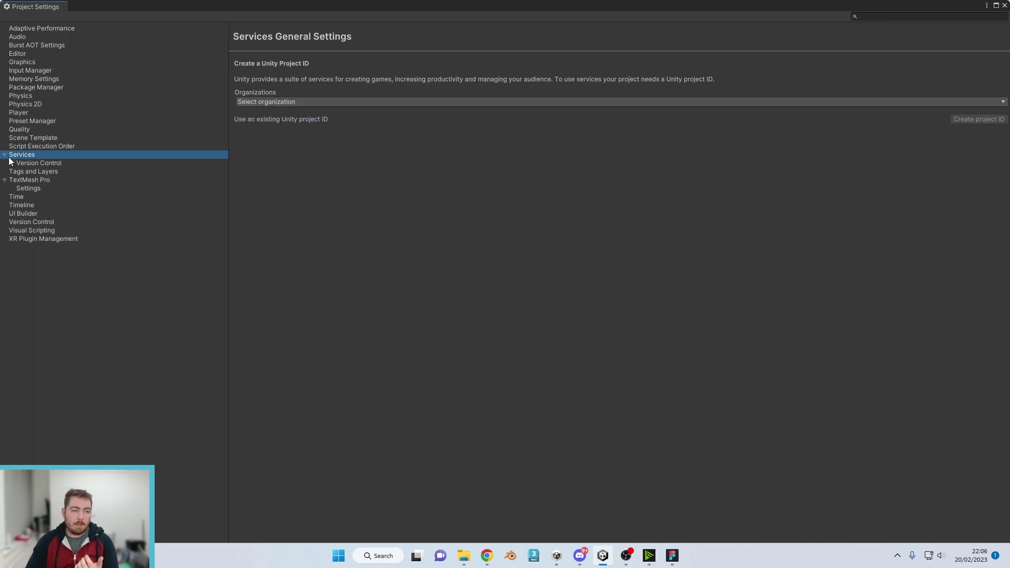
pyautogui.click(280, 102)
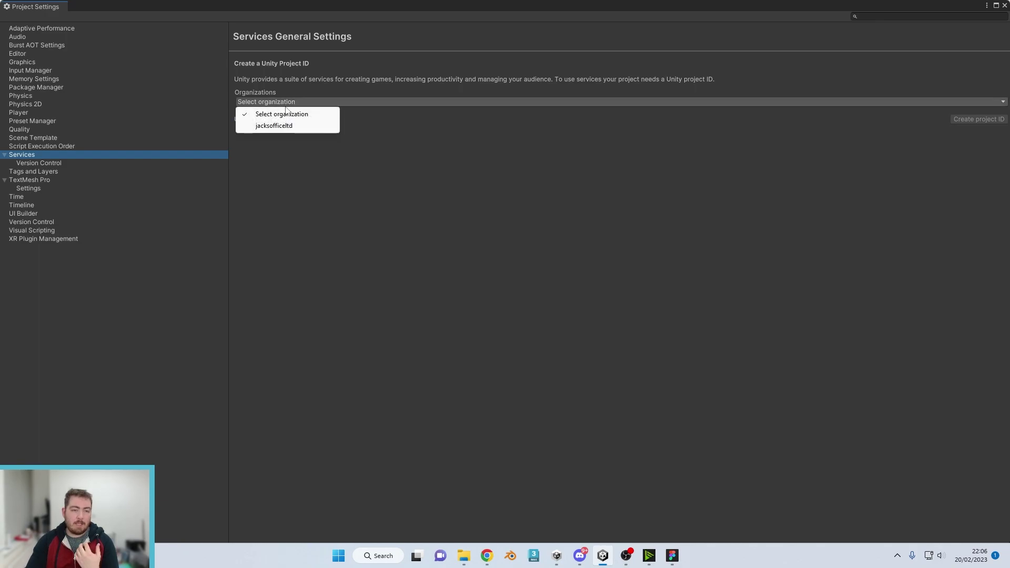
pyautogui.click(297, 126)
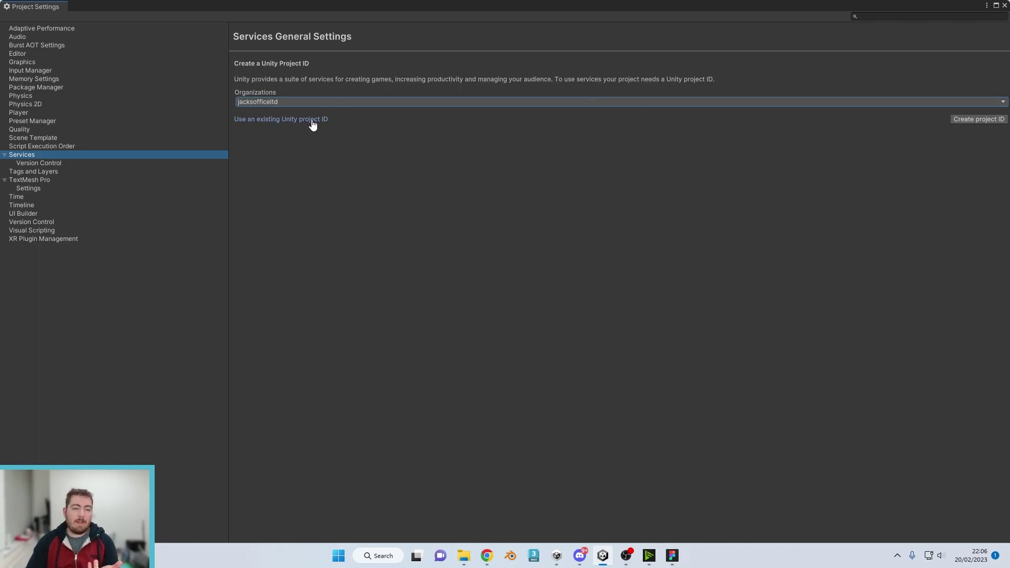
# - Create the Unity project ID and save No for whether the app primarily targets children under age 13
pyautogui.click(974, 119)
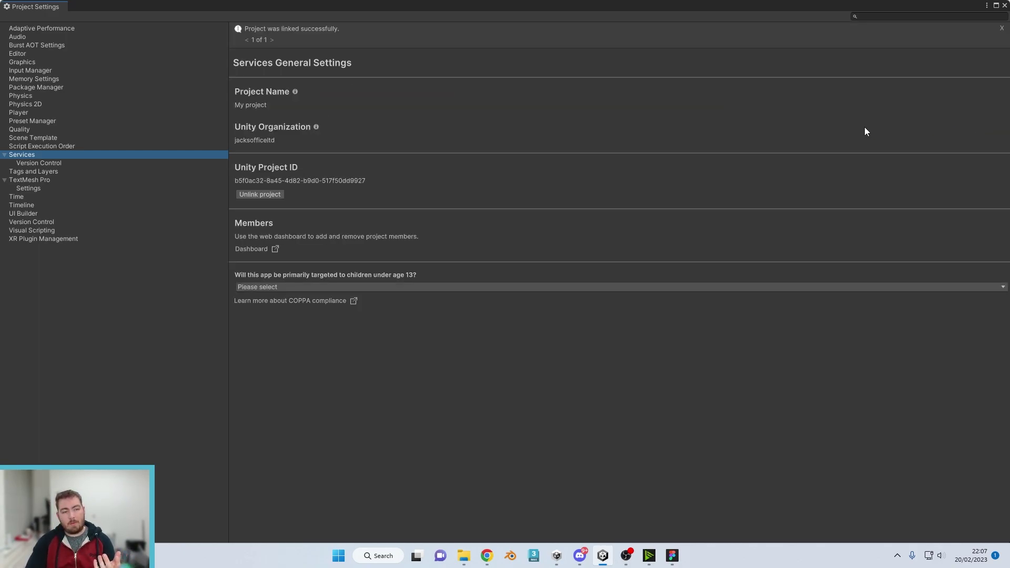
pyautogui.click(285, 287)
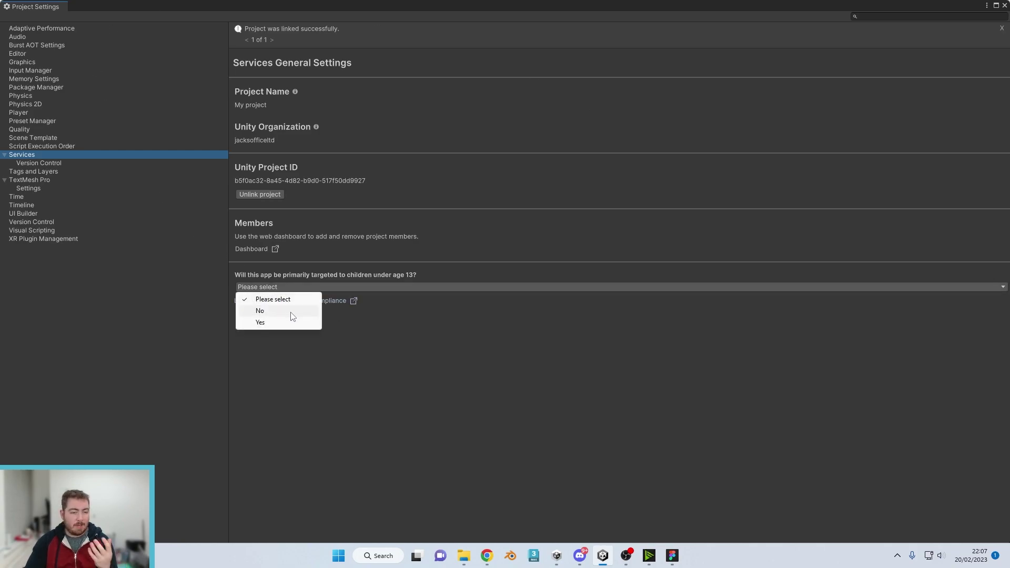
pyautogui.click(299, 312)
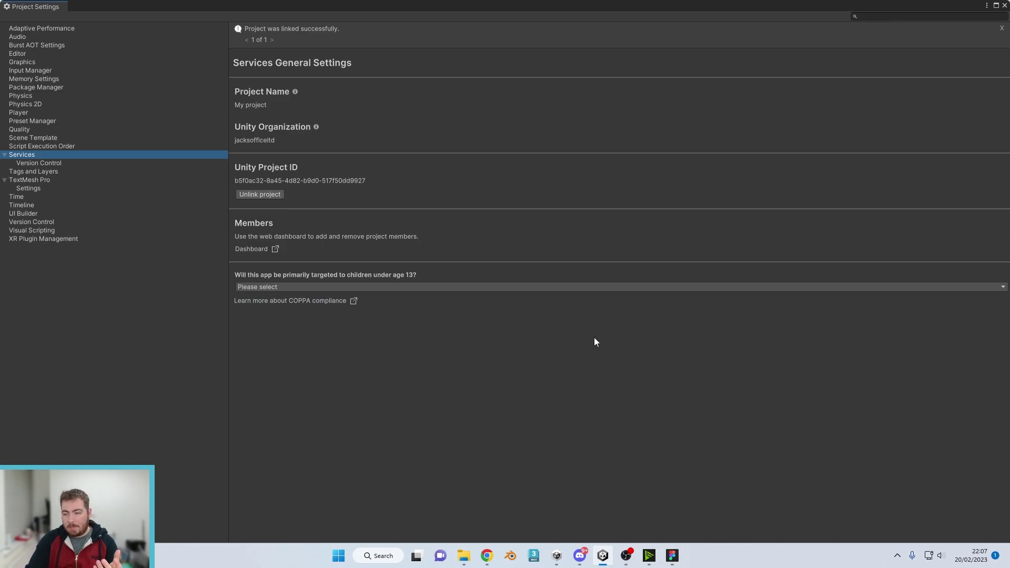
pyautogui.click(450, 286)
pyautogui.click(243, 310)
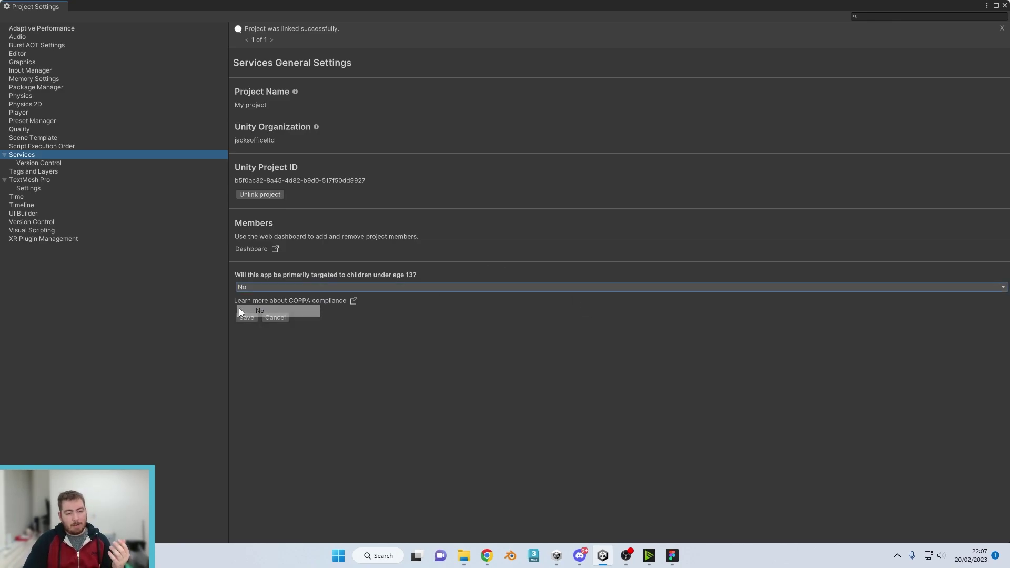
pyautogui.click(245, 317)
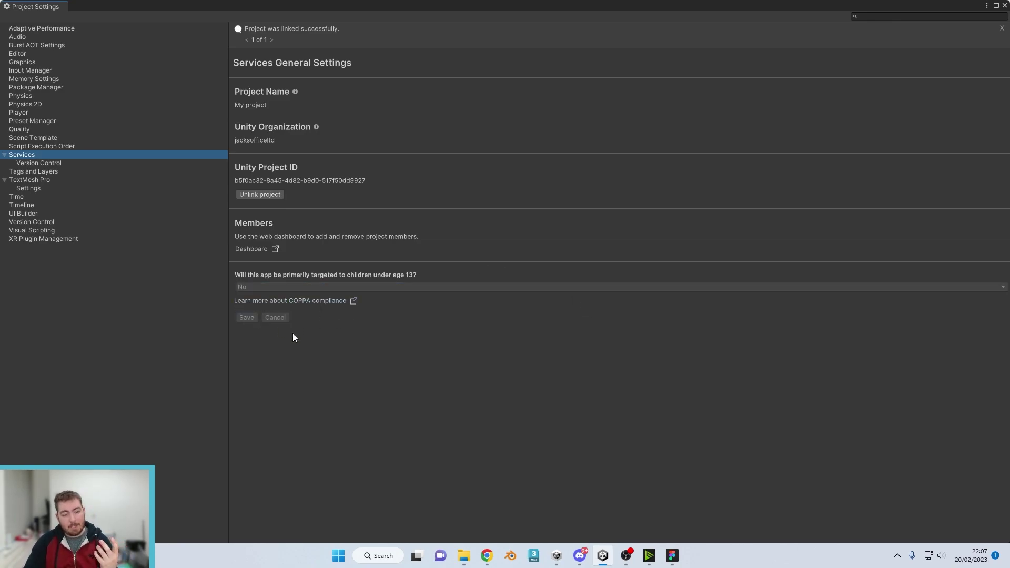
pyautogui.click(1004, 6)
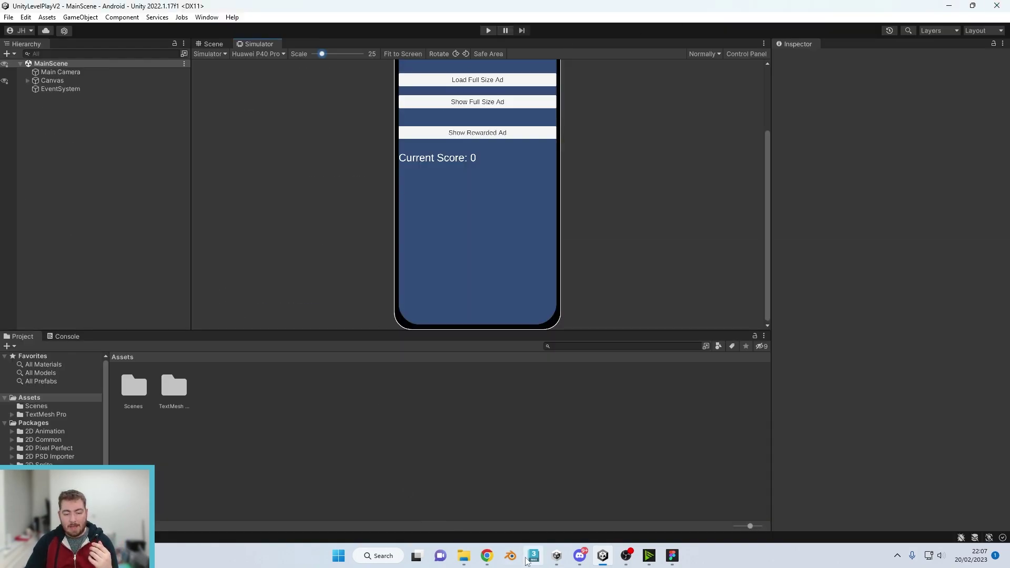
# - Switch to the Unity Gaming Services dashboard in Chrome, reload it and select My project as the current project
pyautogui.click(487, 556)
pyautogui.click(328, 6)
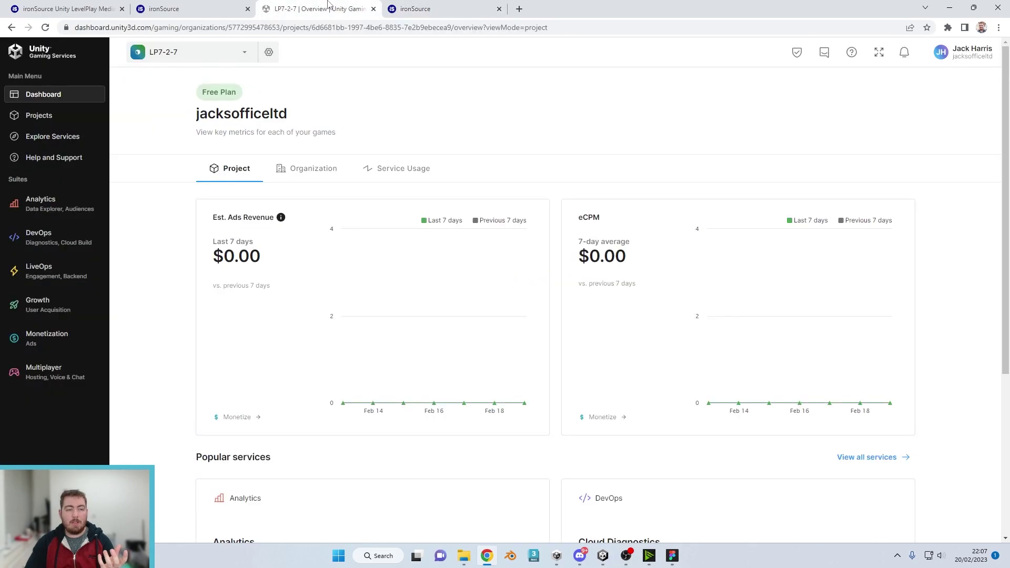
pyautogui.click(45, 27)
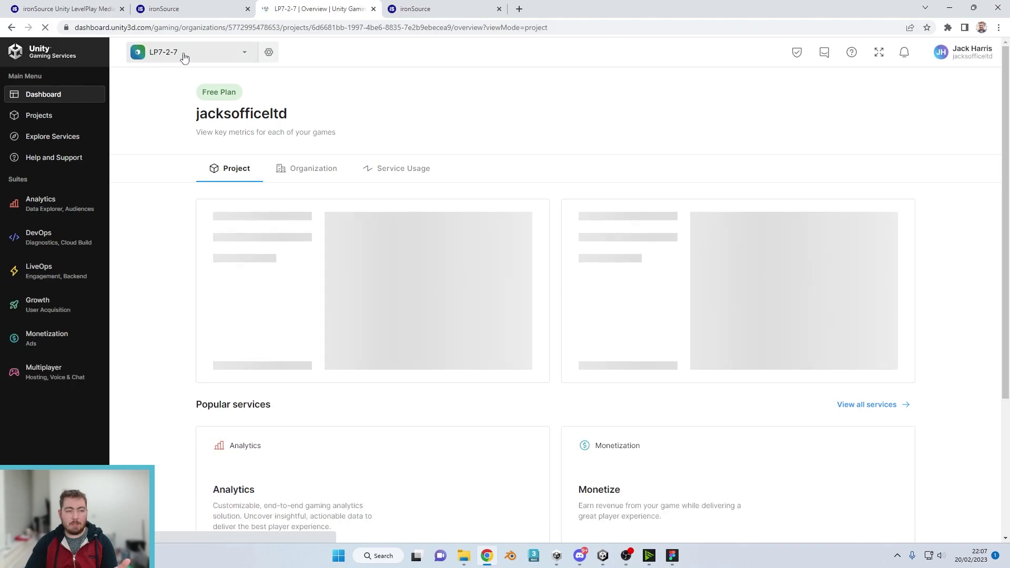
pyautogui.click(199, 52)
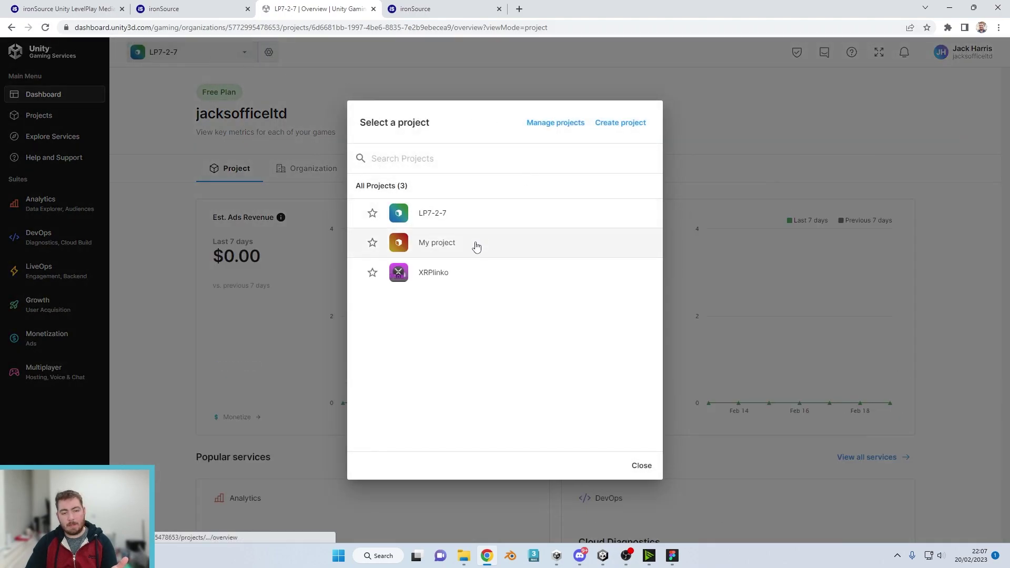
pyautogui.click(453, 248)
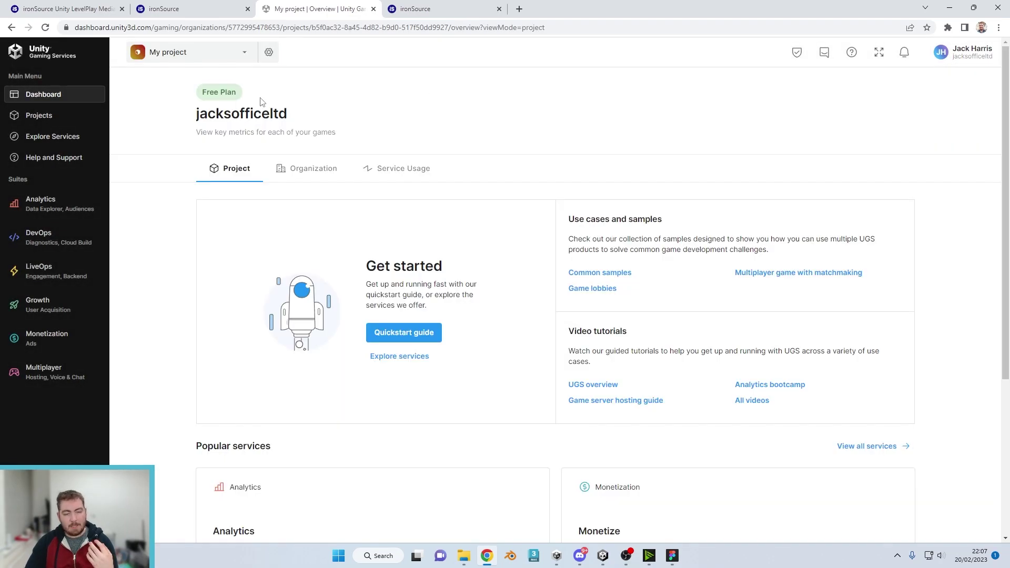
pyautogui.click(206, 54)
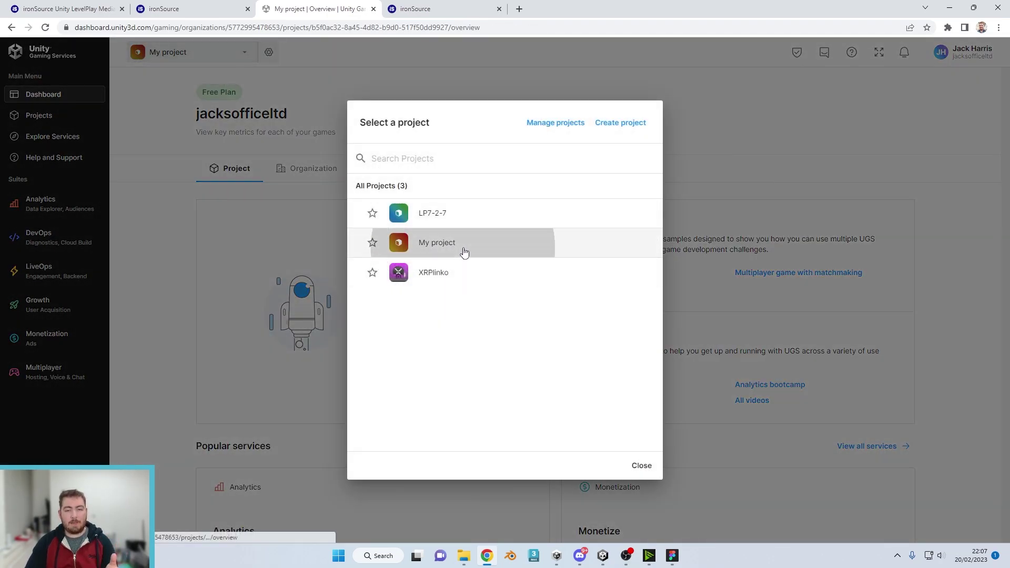
pyautogui.click(464, 252)
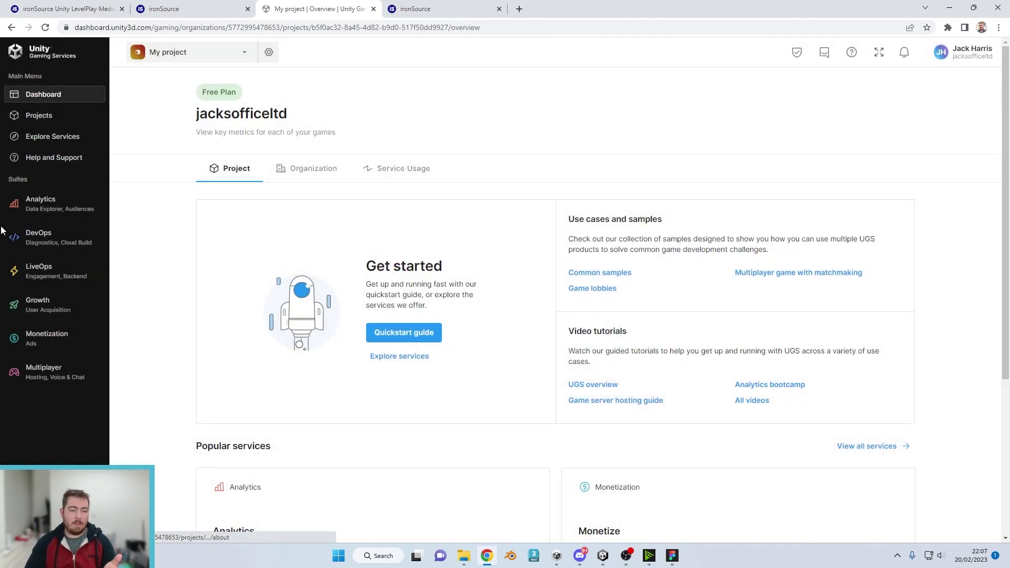
# - Start the Monetization setup for My project with Unity LevelPlay as the mediation partner and fresh ad settings
pyautogui.click(53, 344)
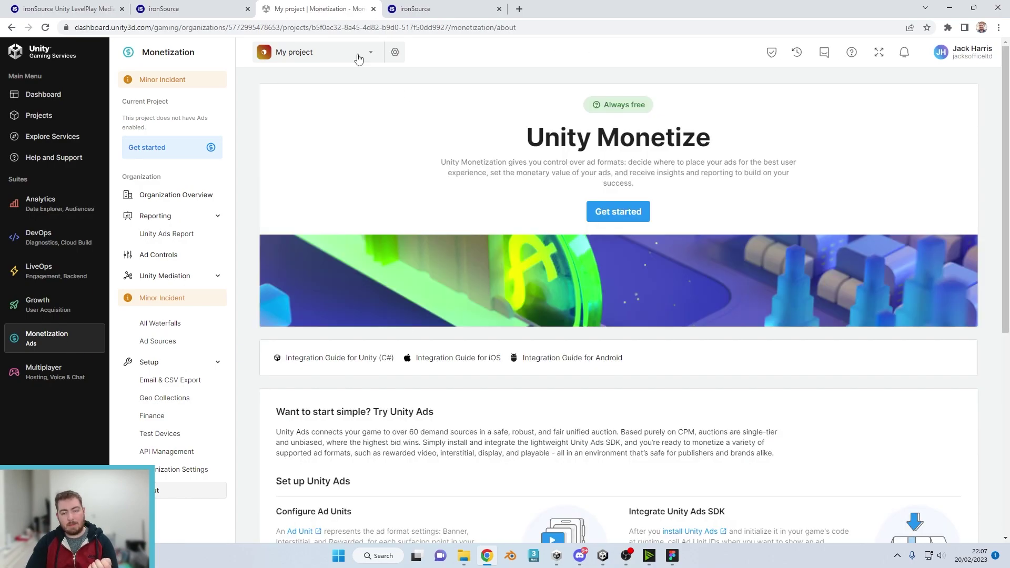
pyautogui.click(632, 218)
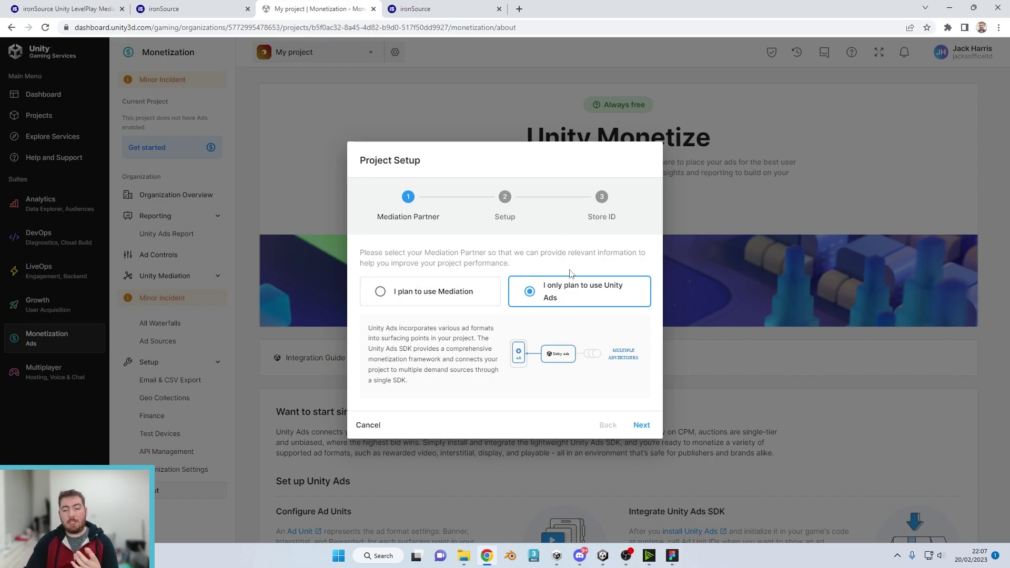
pyautogui.click(472, 293)
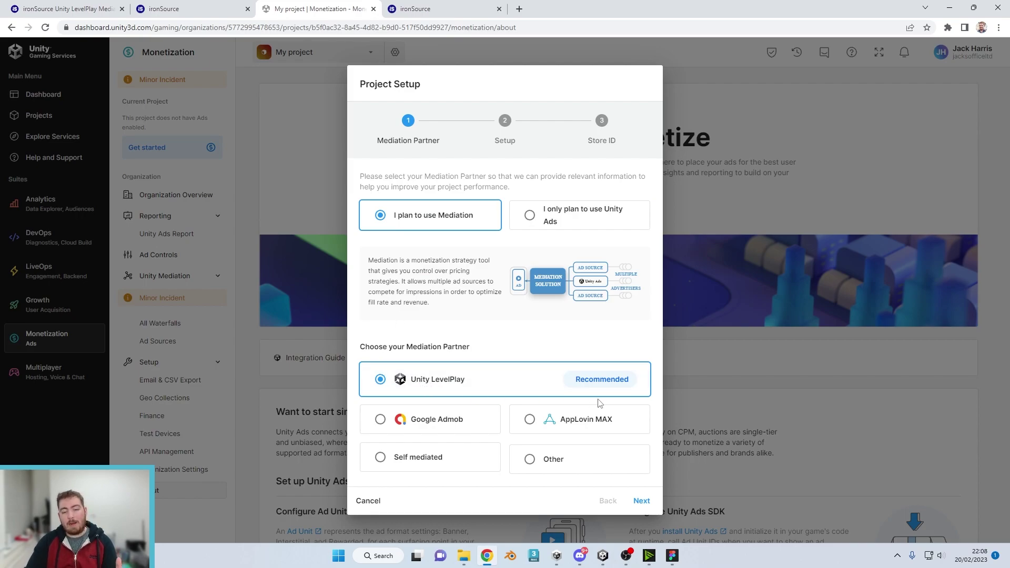
pyautogui.click(642, 501)
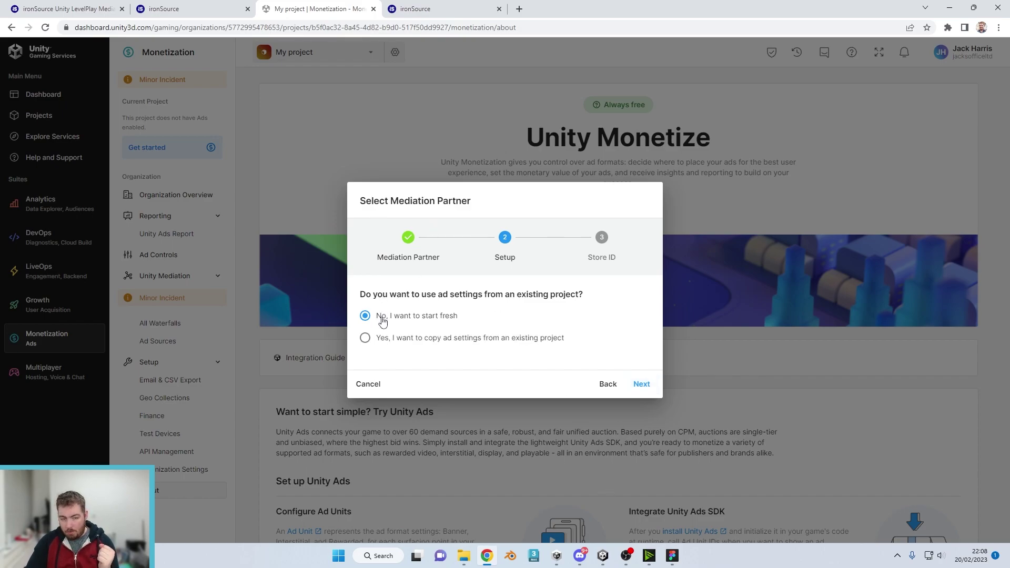
pyautogui.click(642, 384)
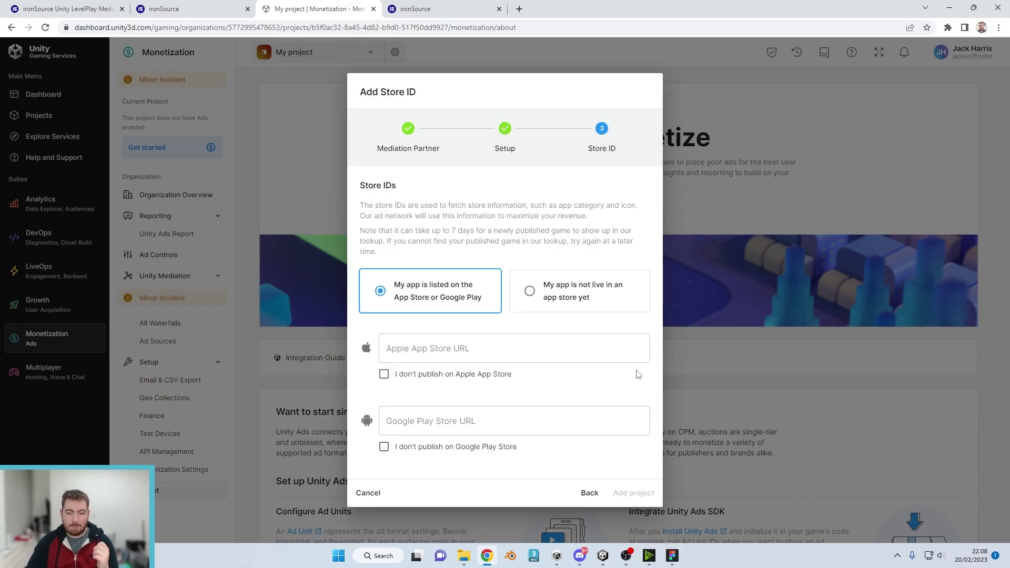
# - Add the project with the app marked as not live in an app store yet, and reveal its Monetization Stats API key
pyautogui.click(574, 287)
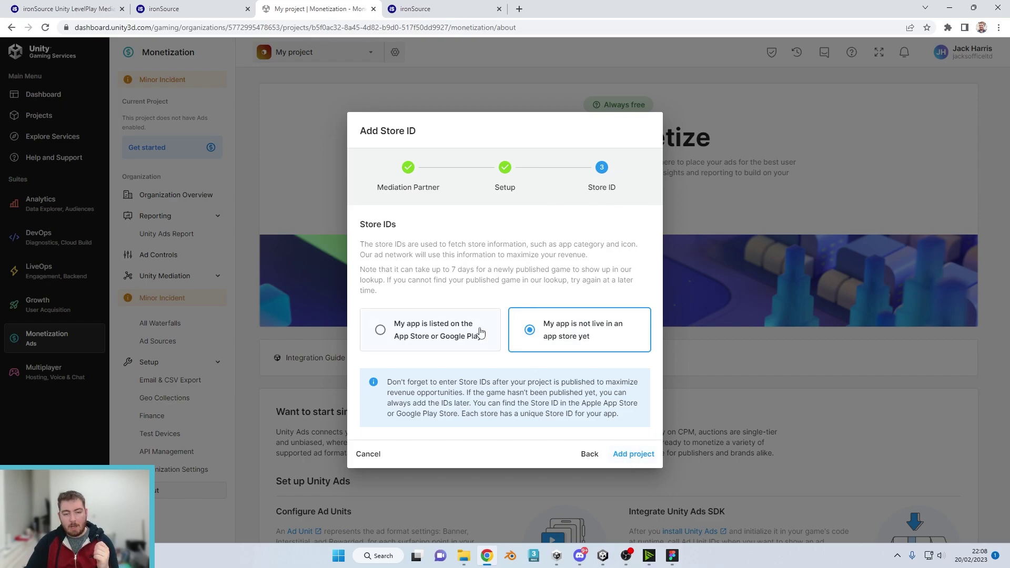
pyautogui.click(432, 322)
pyautogui.click(567, 305)
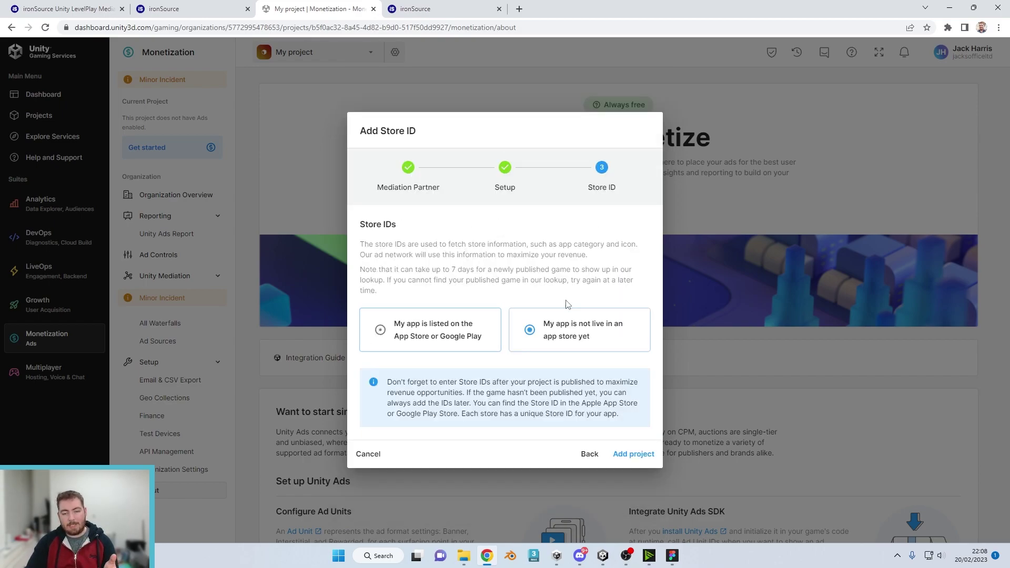
pyautogui.click(634, 454)
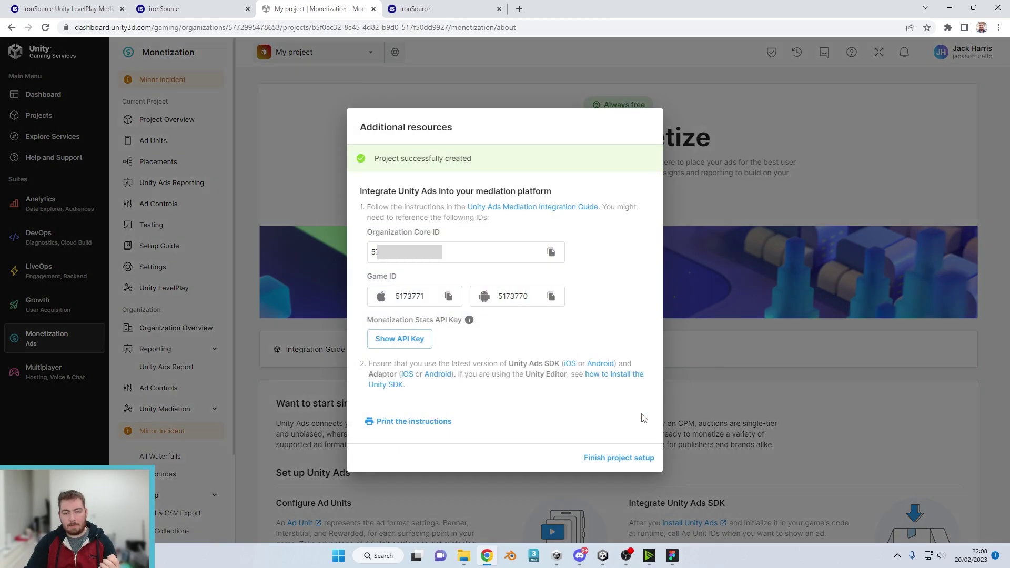
pyautogui.click(398, 343)
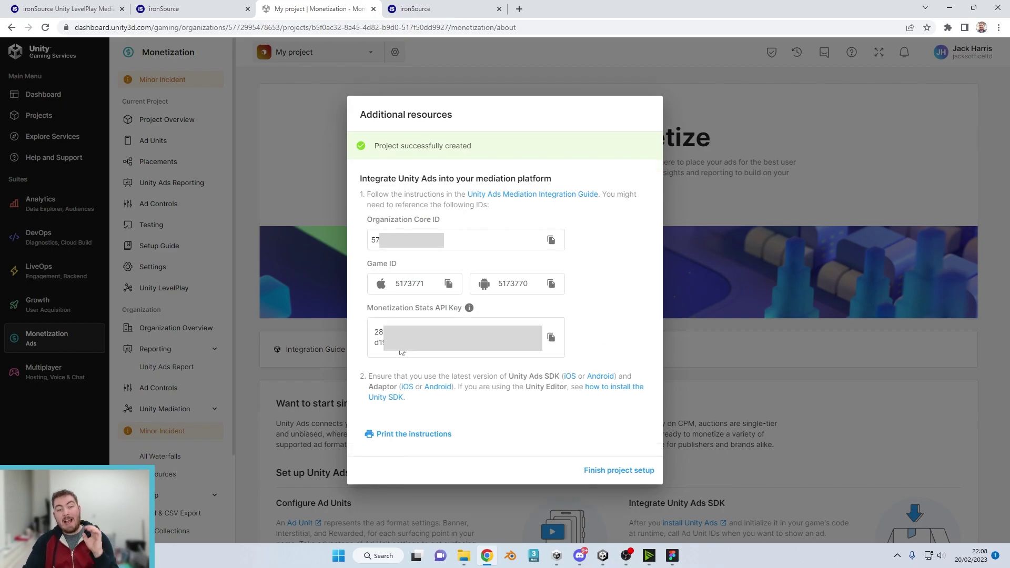
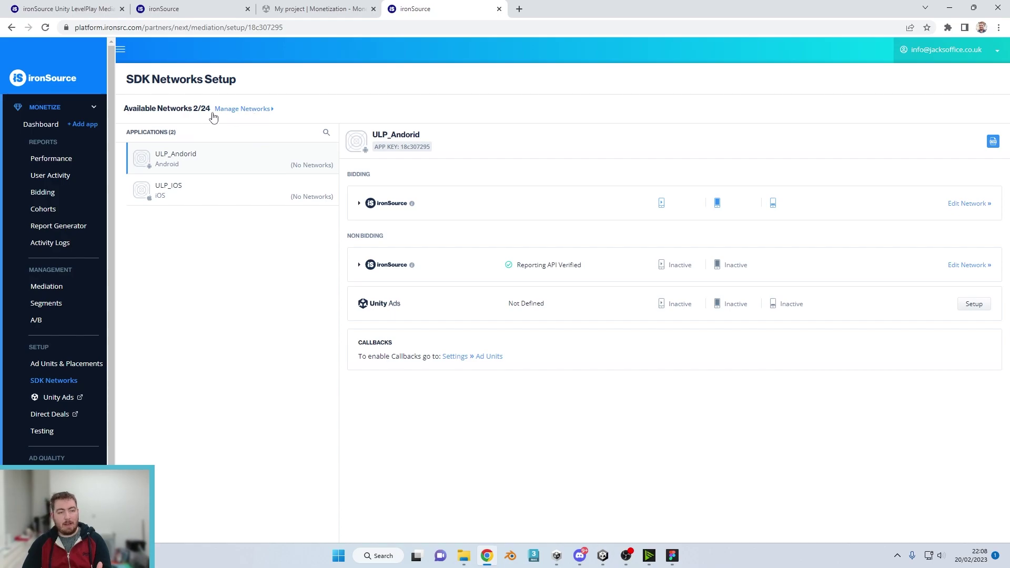
# - Open the Unity Ads account settings from the manageable networks in ironSource's SDK Networks setup
pyautogui.click(220, 112)
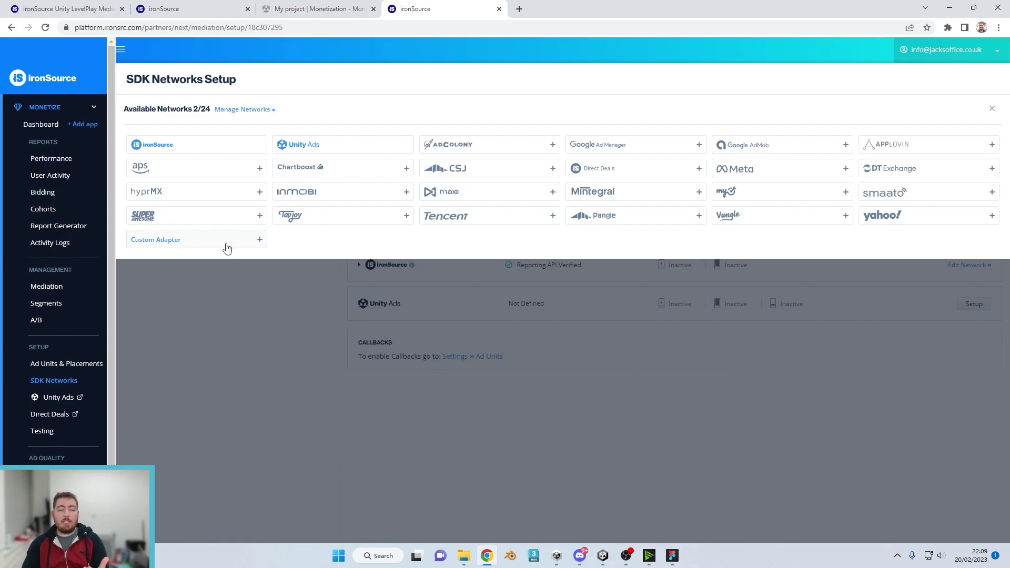
pyautogui.moveTo(311, 153)
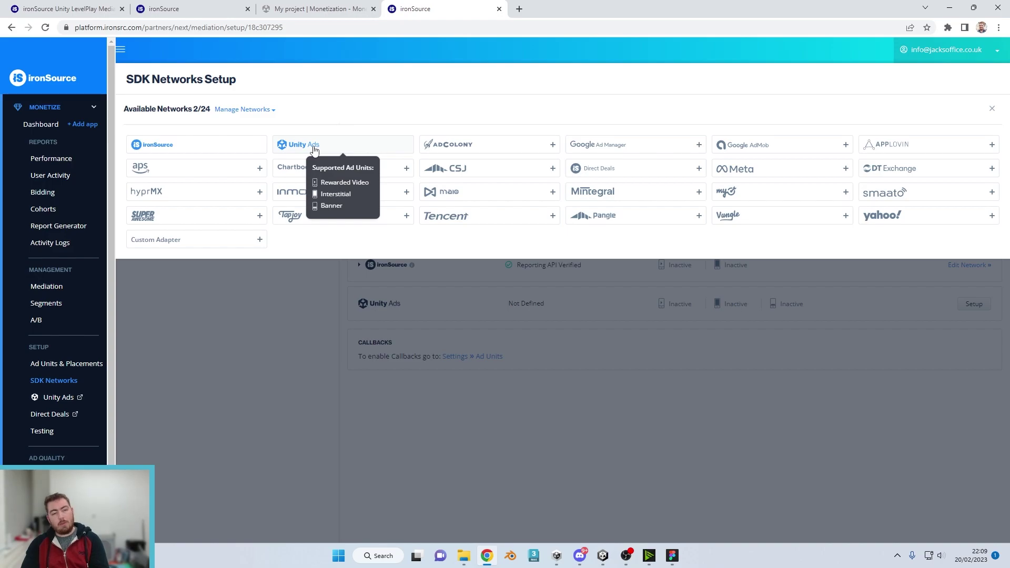
pyautogui.click(314, 146)
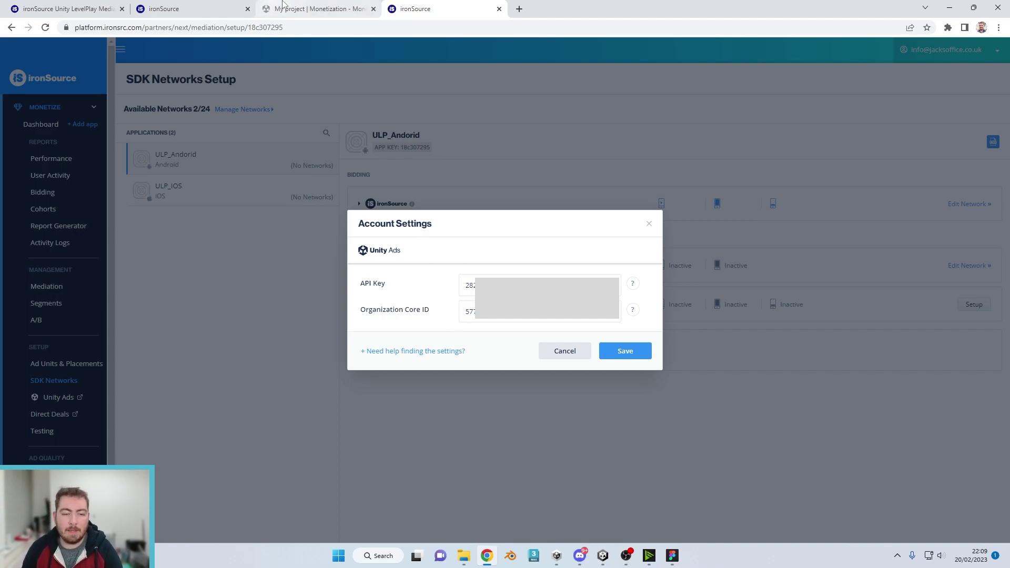
# - Locate the Monetization Stats API key and Organization Core ID in the Unity dashboard, finish the project setup and dismiss the welcome tour
pyautogui.click(283, 4)
pyautogui.moveTo(509, 352); pyautogui.dragTo(314, 303)
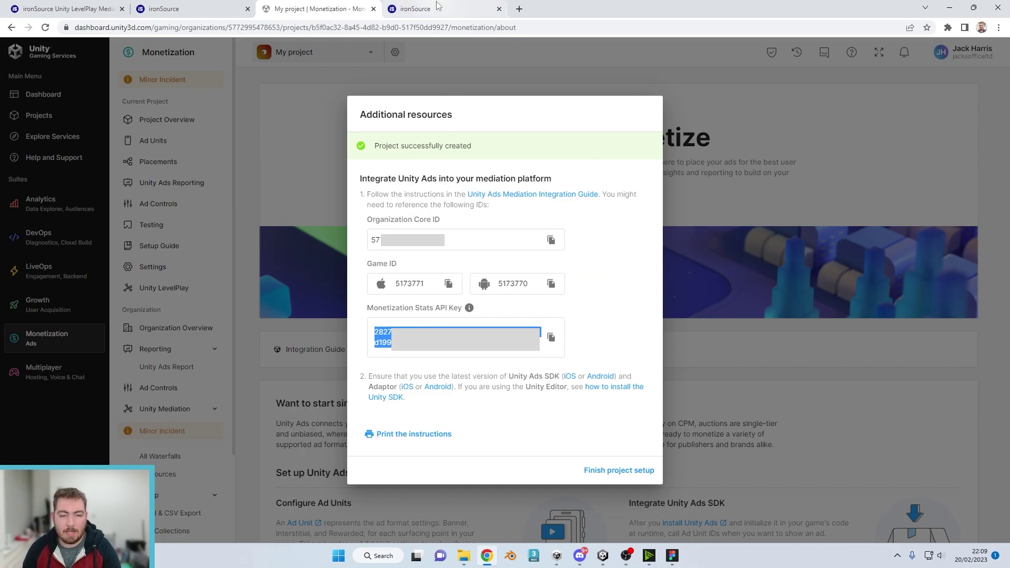
pyautogui.click(437, 245)
pyautogui.moveTo(437, 245); pyautogui.dragTo(369, 246)
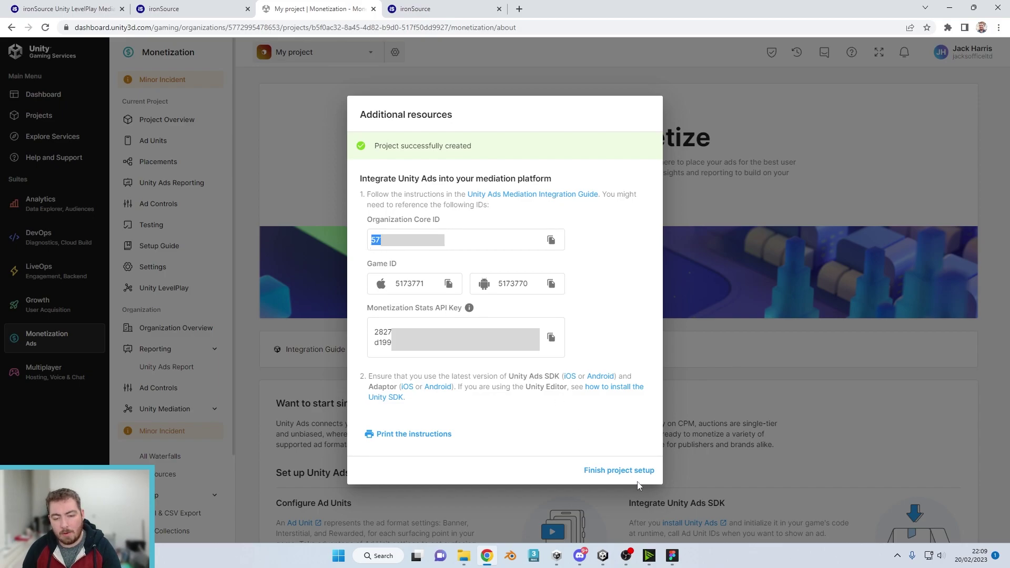
pyautogui.click(626, 471)
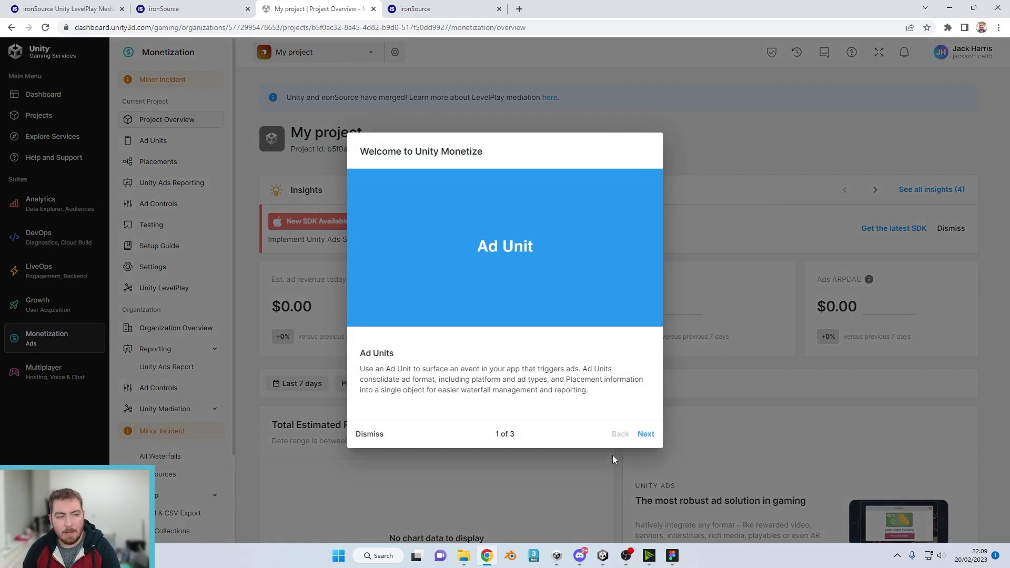
pyautogui.click(375, 435)
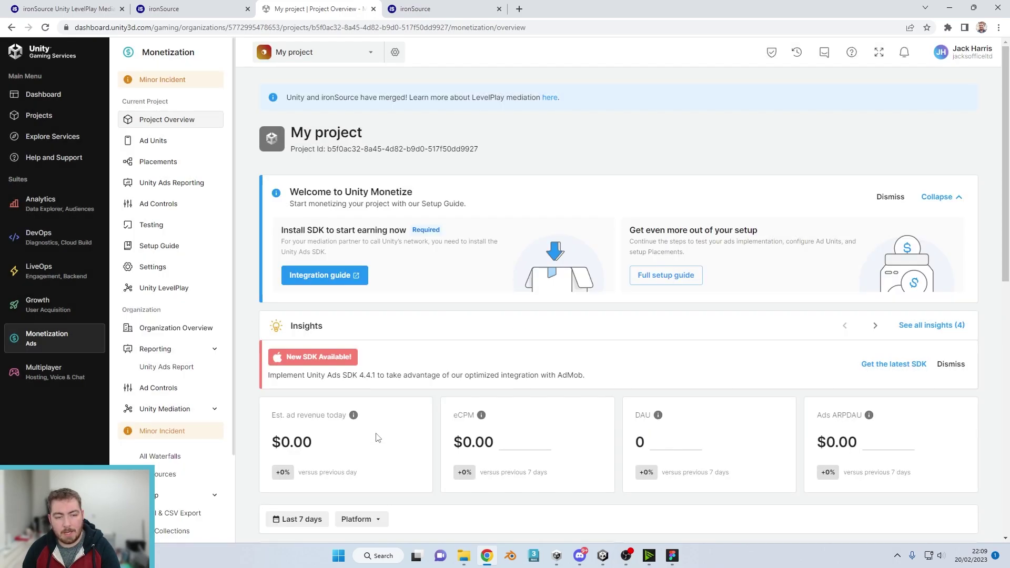
# - Check the API Key and Organization Core ID fields against their help in ironSource and save the Unity Ads account settings
pyautogui.click(419, 9)
pyautogui.moveTo(361, 285); pyautogui.dragTo(508, 274)
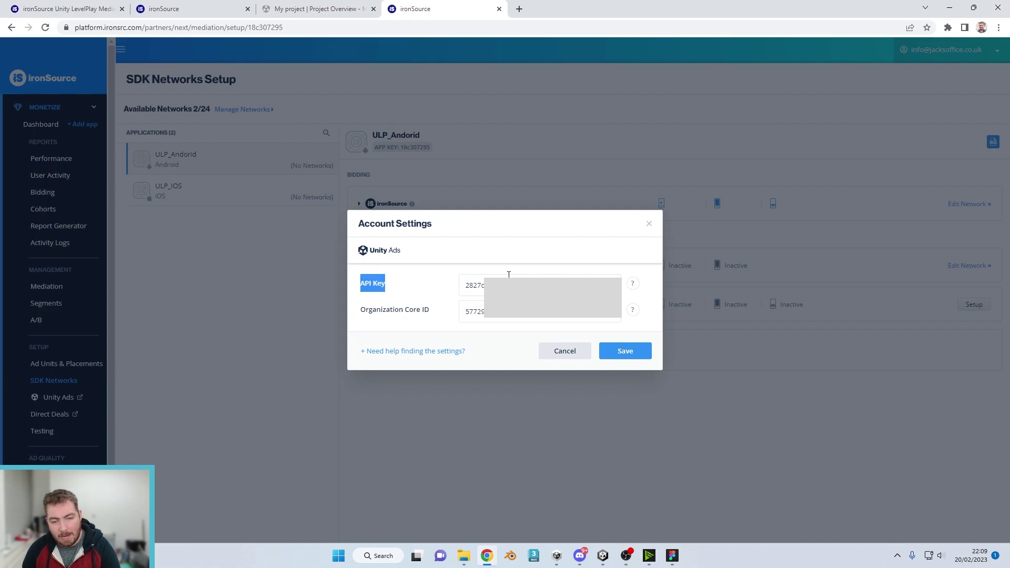
pyautogui.moveTo(356, 315); pyautogui.dragTo(462, 308)
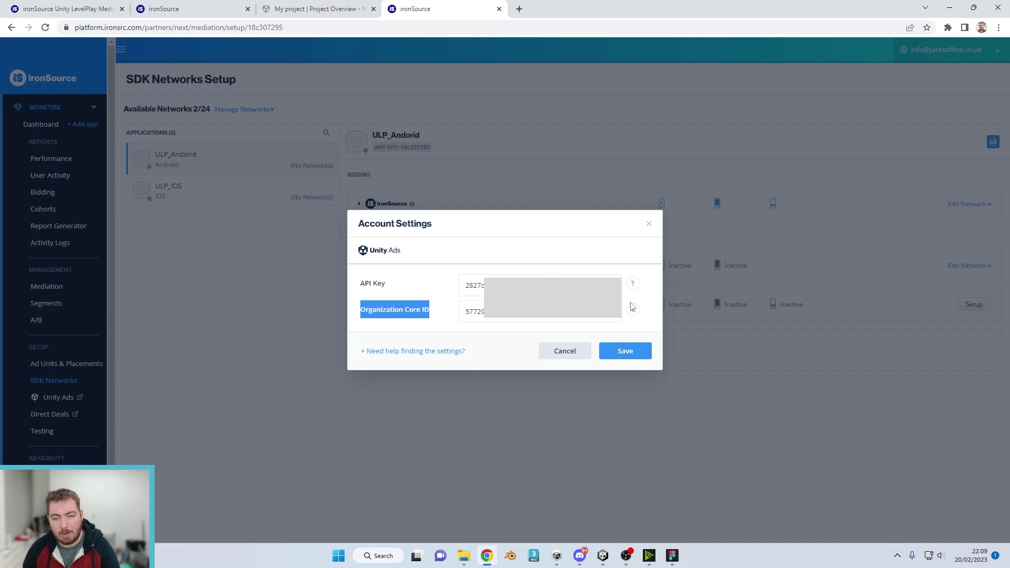
pyautogui.click(449, 352)
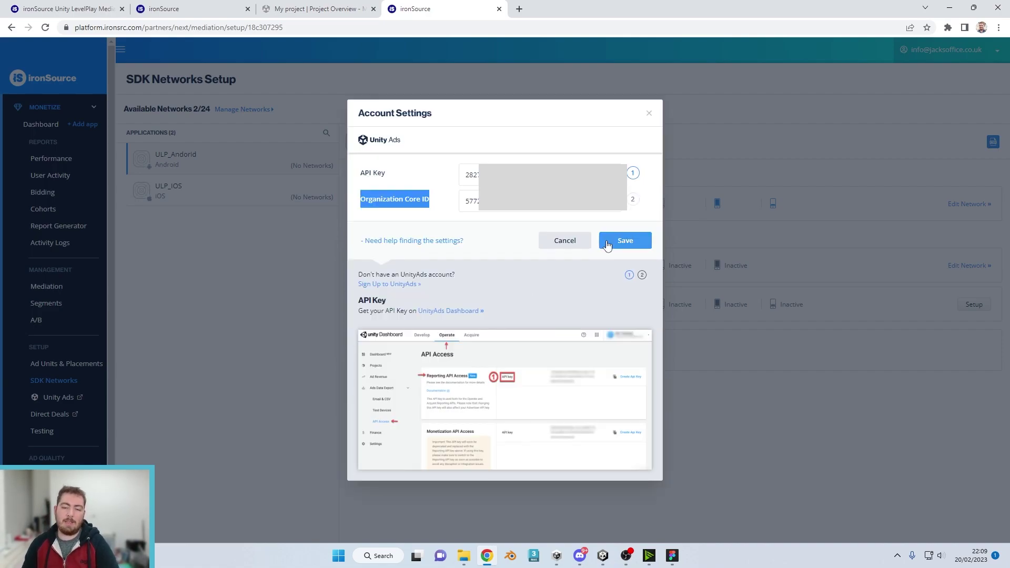
pyautogui.click(632, 203)
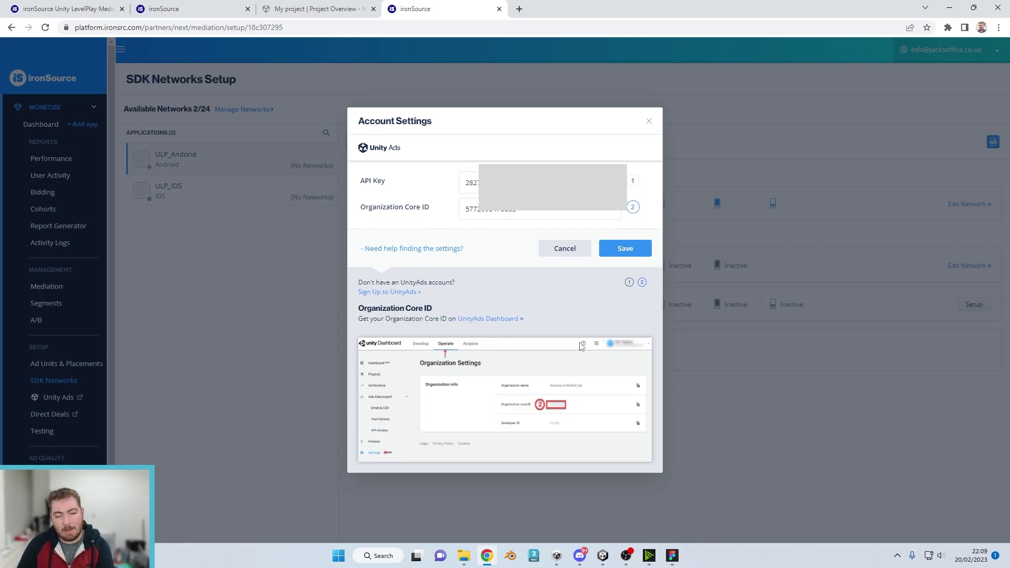
pyautogui.click(633, 180)
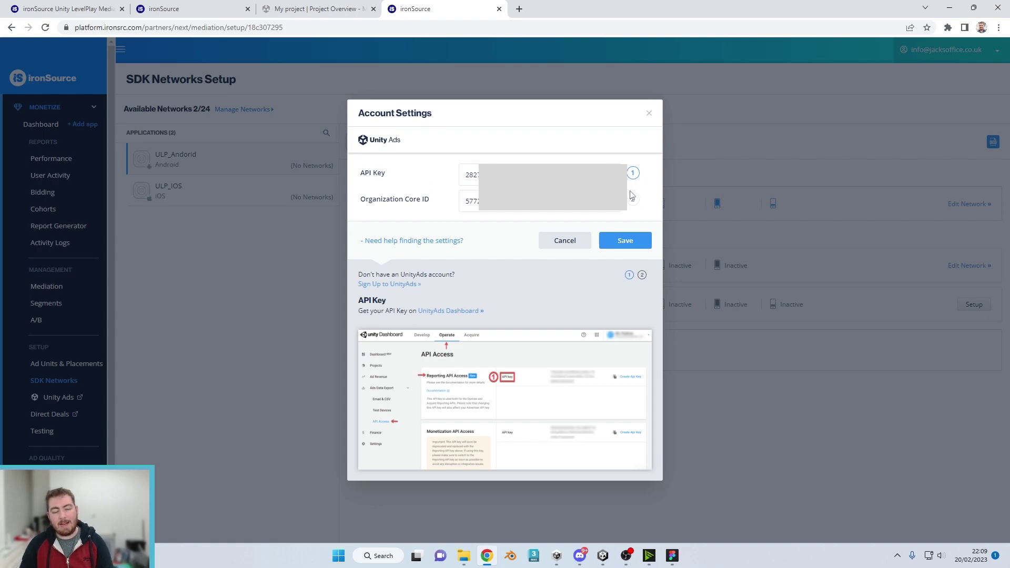
pyautogui.click(622, 241)
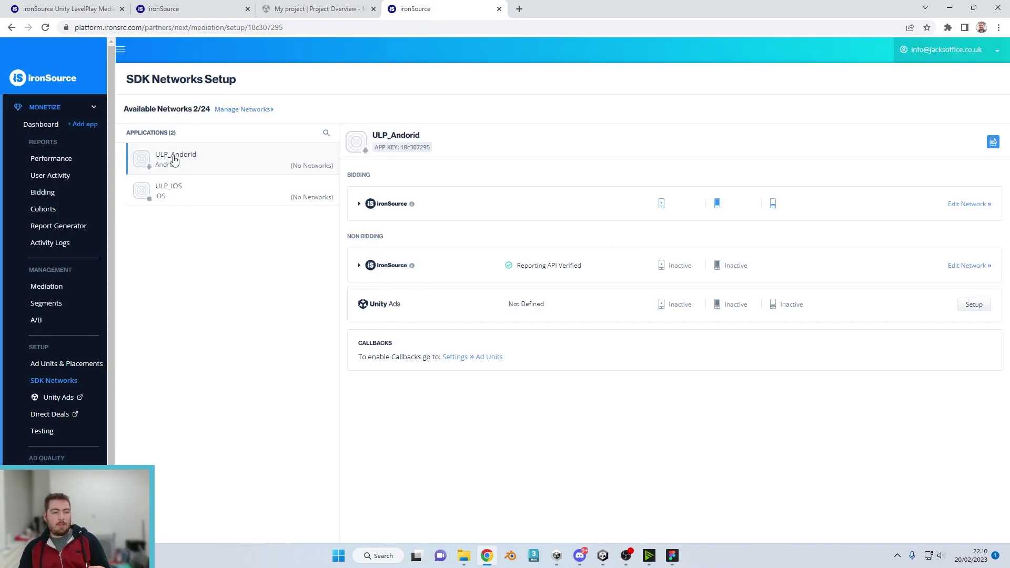
# - Open the Unity Ads setup of the ULP_Andorid app and look through its Rewarded Video, Interstitial and Banner placement settings
pyautogui.click(193, 160)
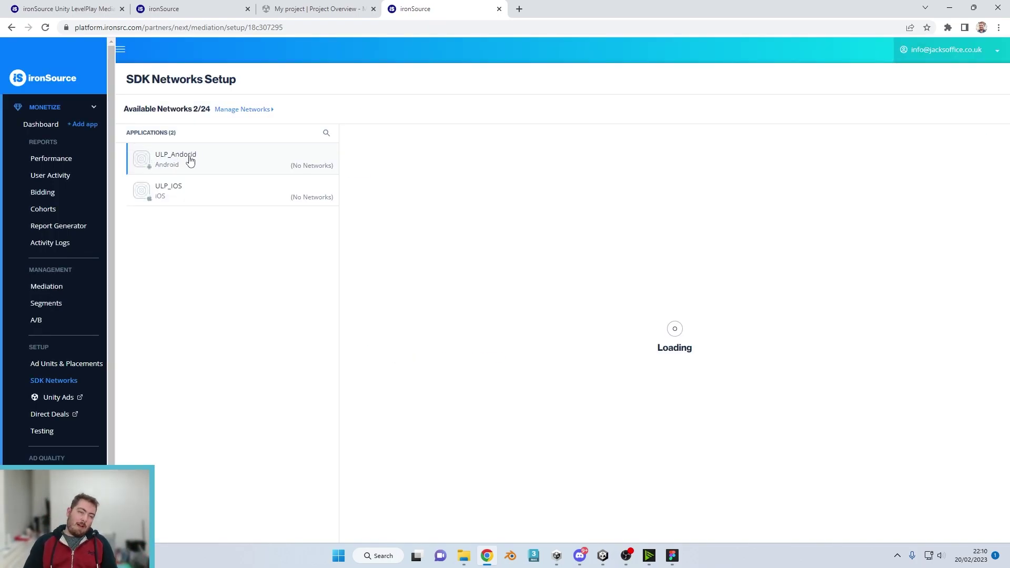
pyautogui.click(183, 190)
pyautogui.click(198, 167)
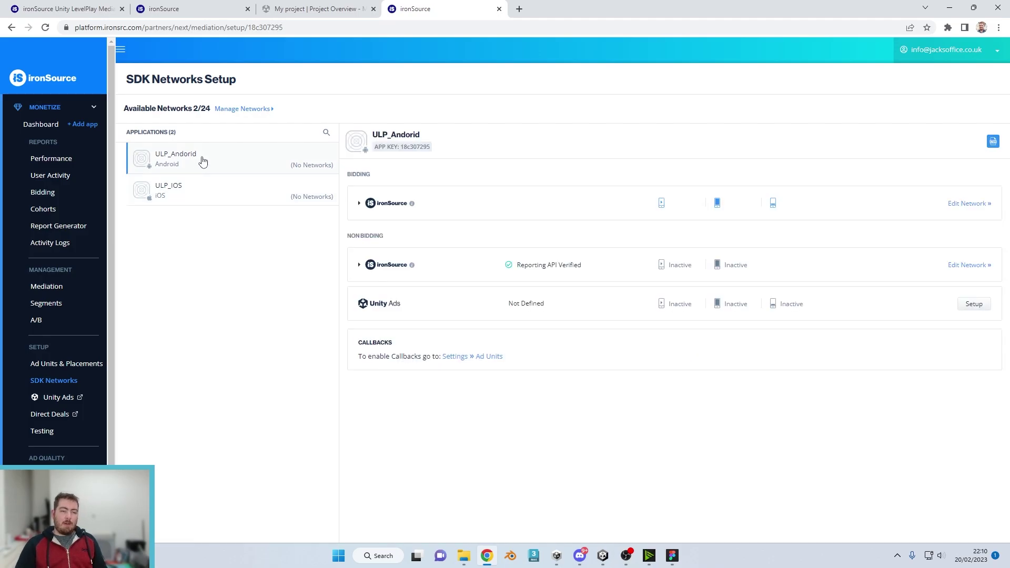
pyautogui.click(213, 194)
pyautogui.click(255, 161)
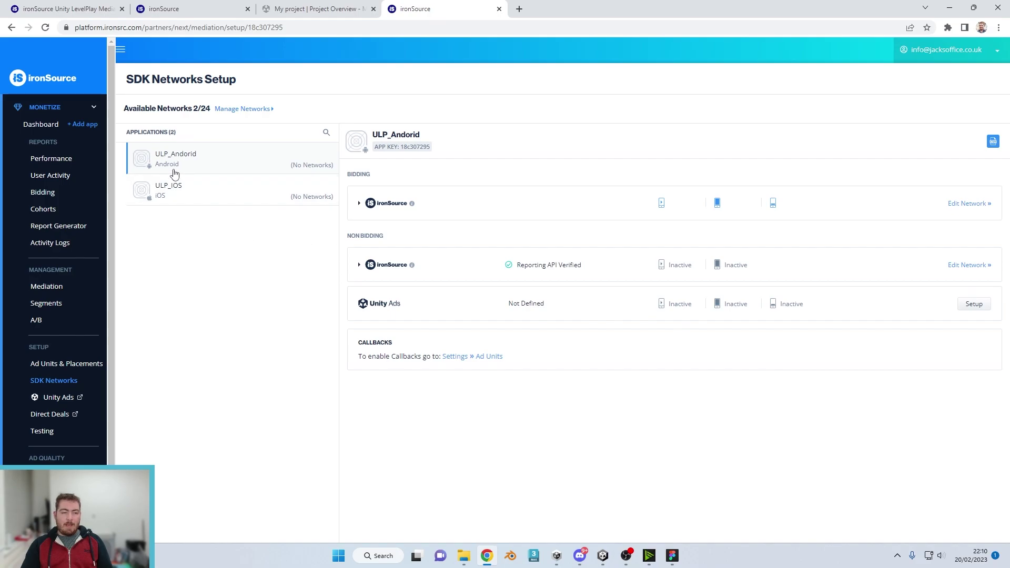
pyautogui.click(193, 157)
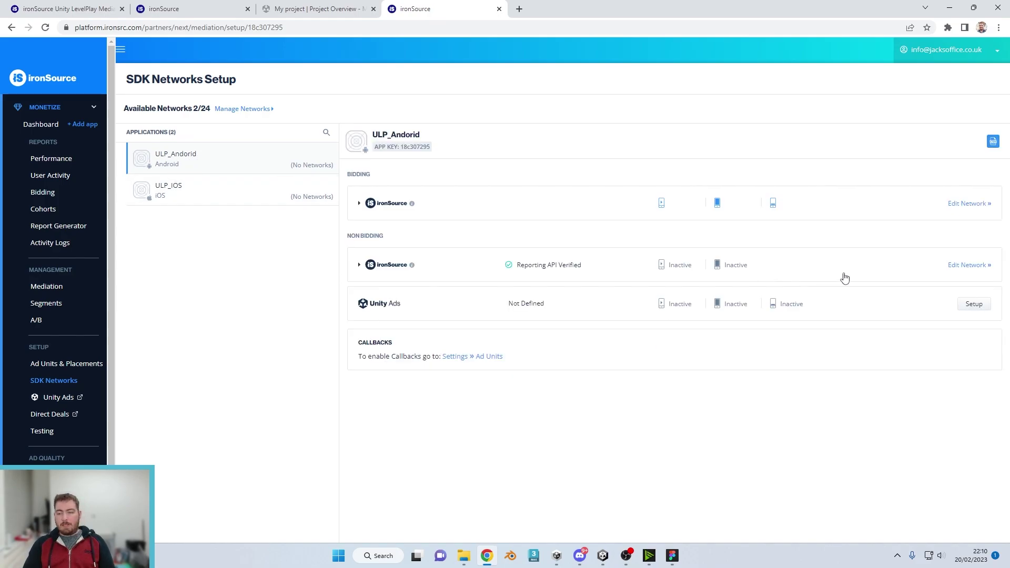
pyautogui.click(973, 306)
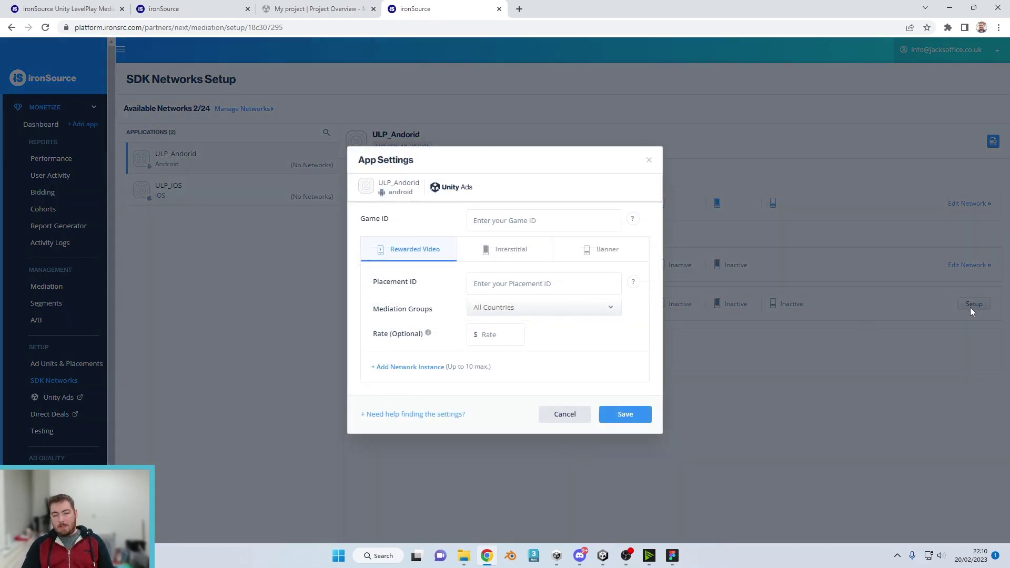
pyautogui.click(484, 221)
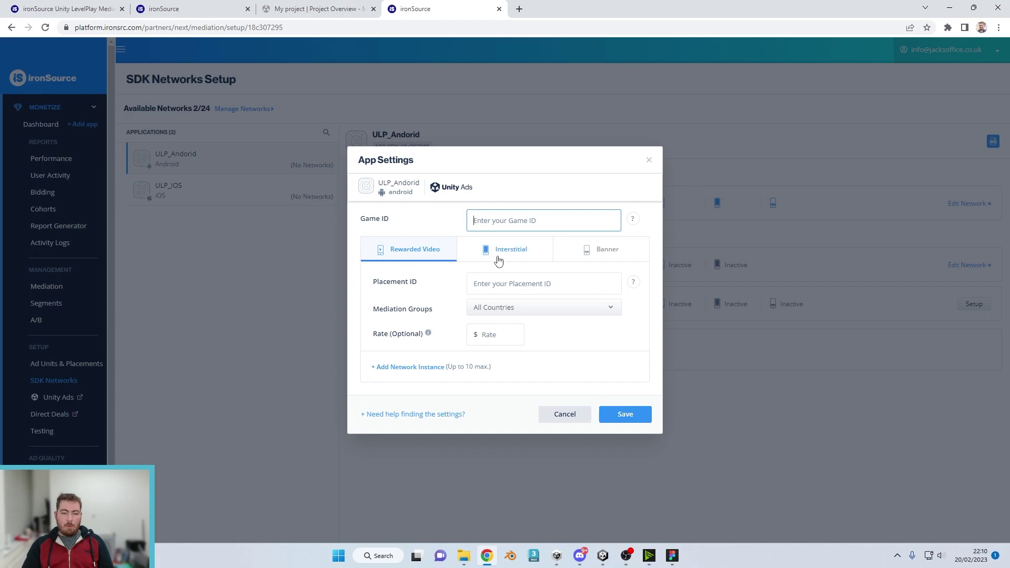
pyautogui.click(514, 251)
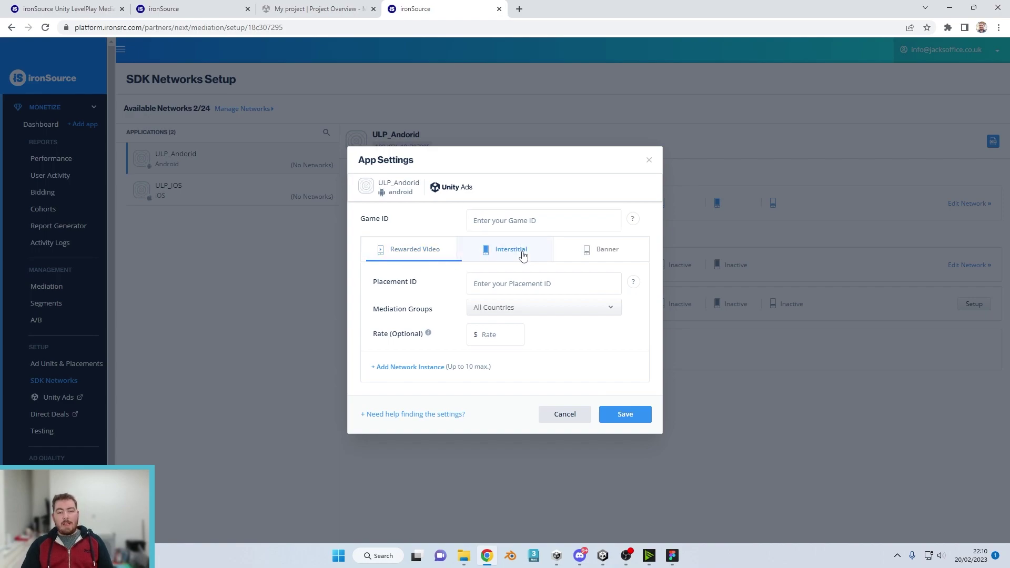
pyautogui.click(620, 251)
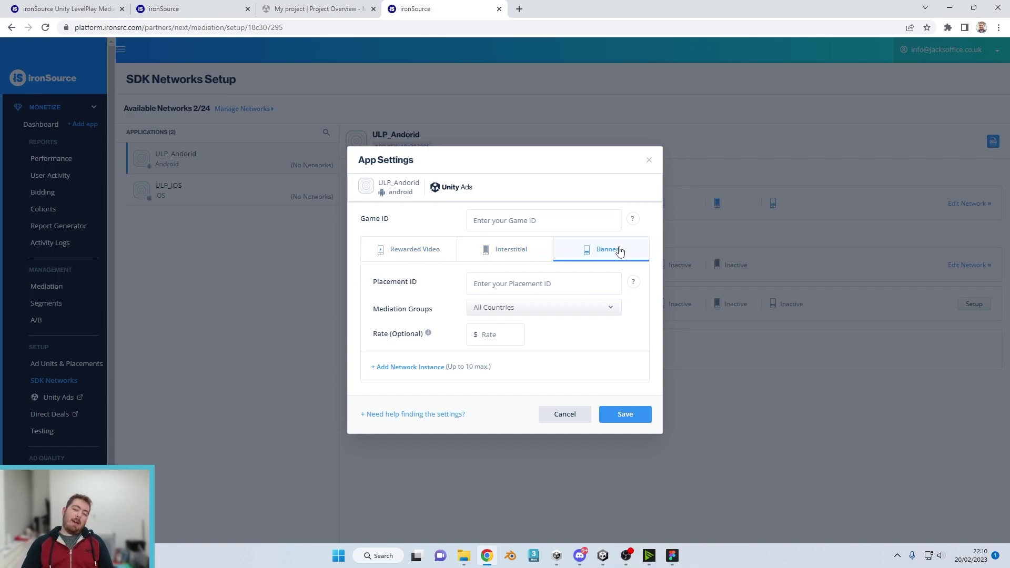
pyautogui.click(416, 251)
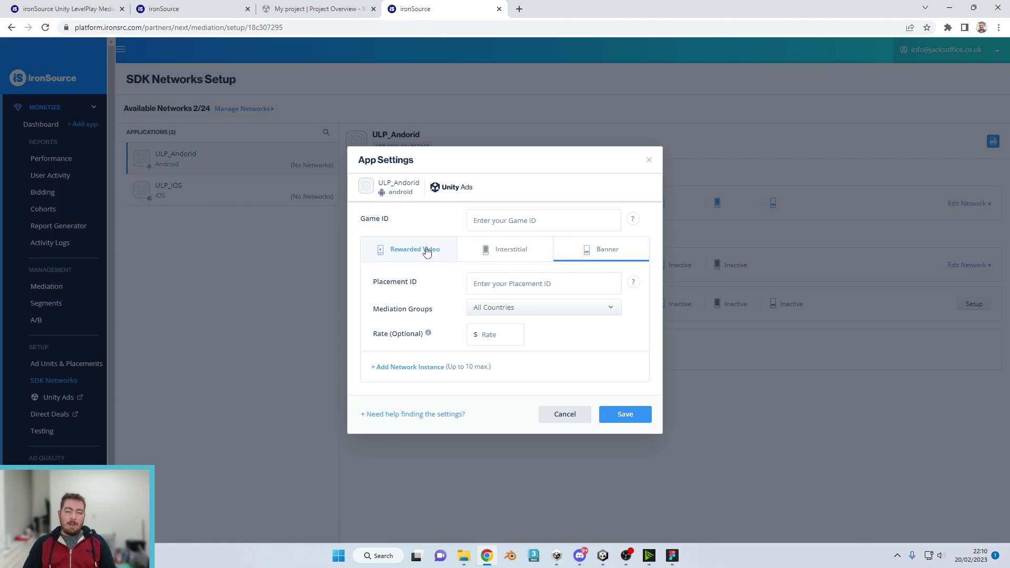
# - Copy the Android Game ID 5173770 from the Unity dashboard's Placement Management page into the Game ID field of ironSource's Unity Ads app settings
pyautogui.click(316, 11)
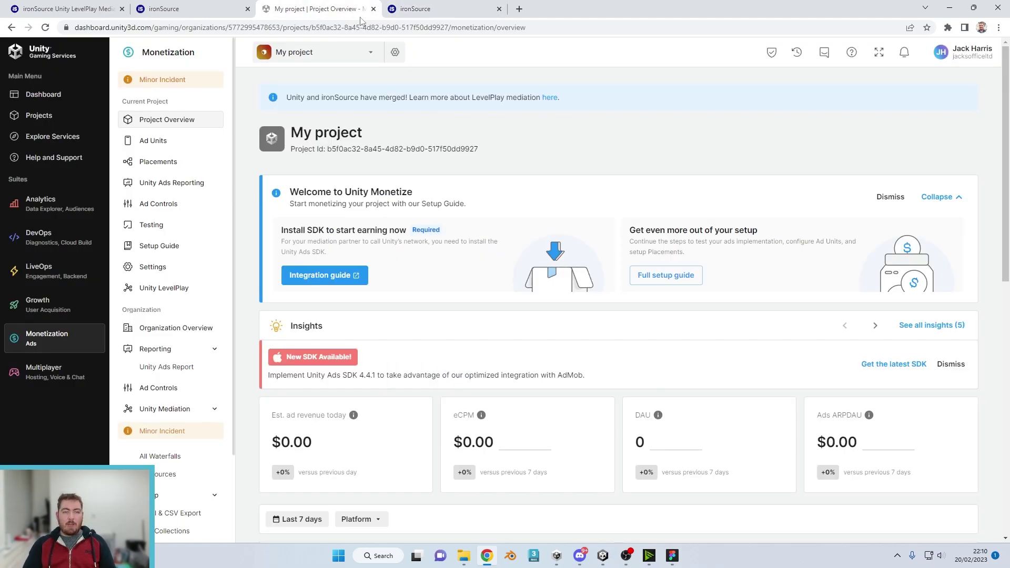
pyautogui.click(172, 163)
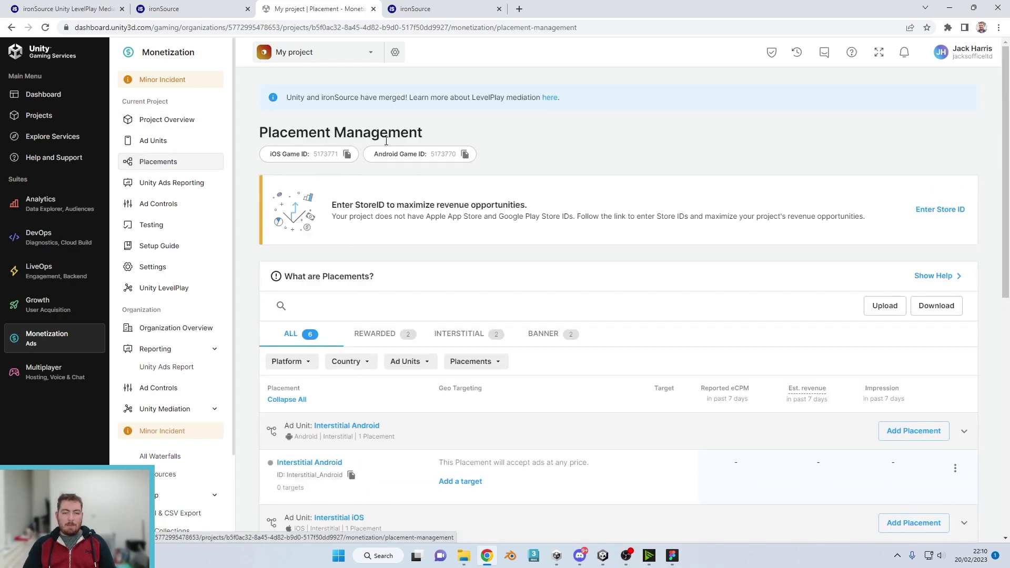
pyautogui.click(465, 157)
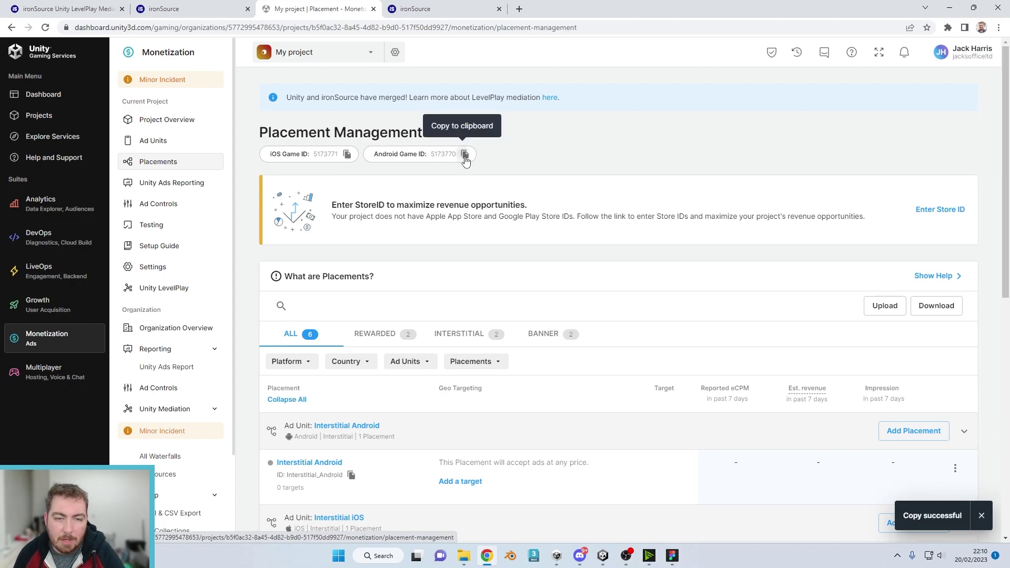
pyautogui.click(411, 6)
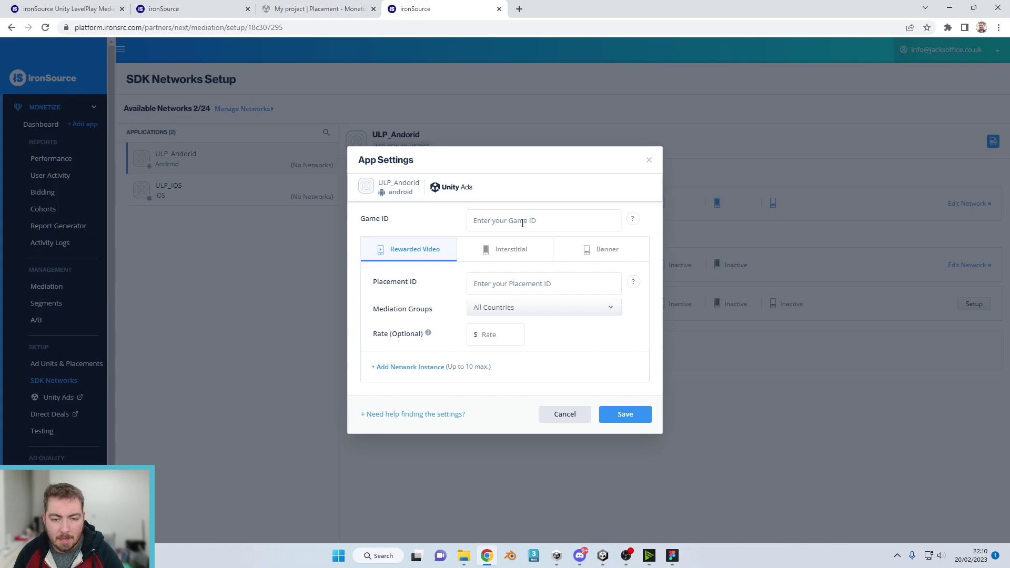
pyautogui.click(498, 222)
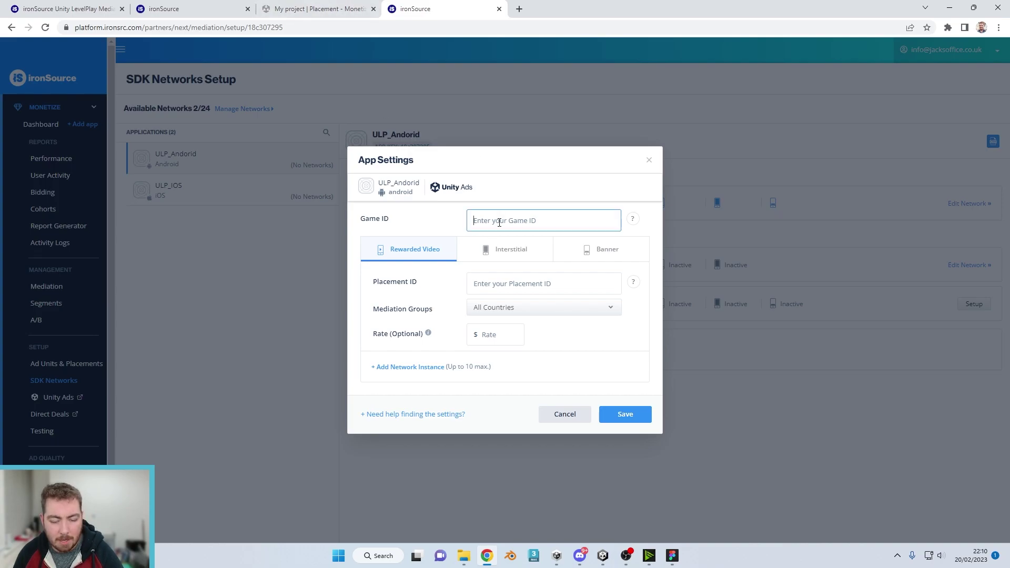
pyautogui.hotkey('ctrl', 'v')
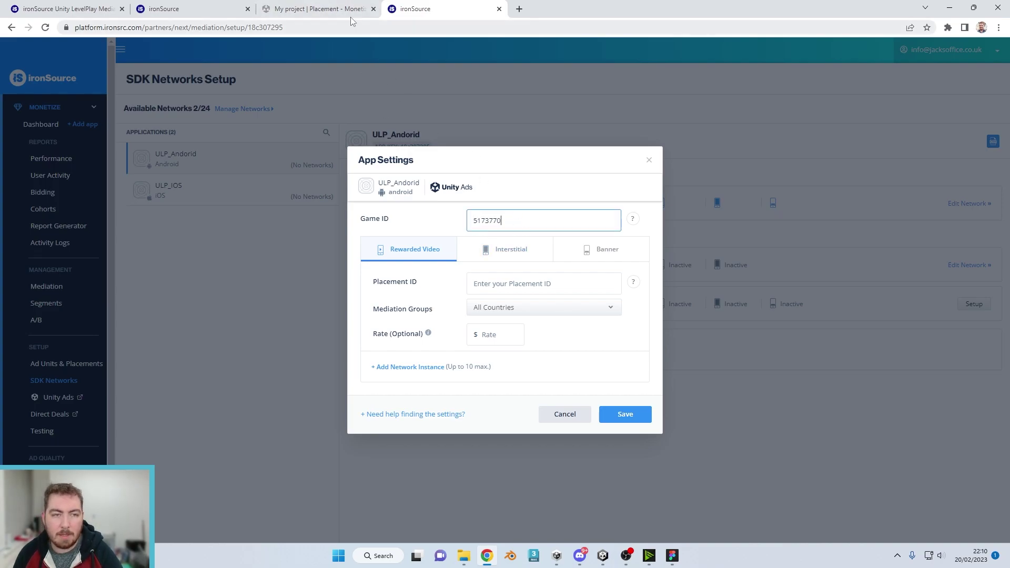
# - Copy the rewarded Android placement ID from the Unity dashboard and set Rewarded_Android as the Rewarded Video Placement ID in ironSource
pyautogui.click(337, 7)
pyautogui.scroll(-4, 338, 244)
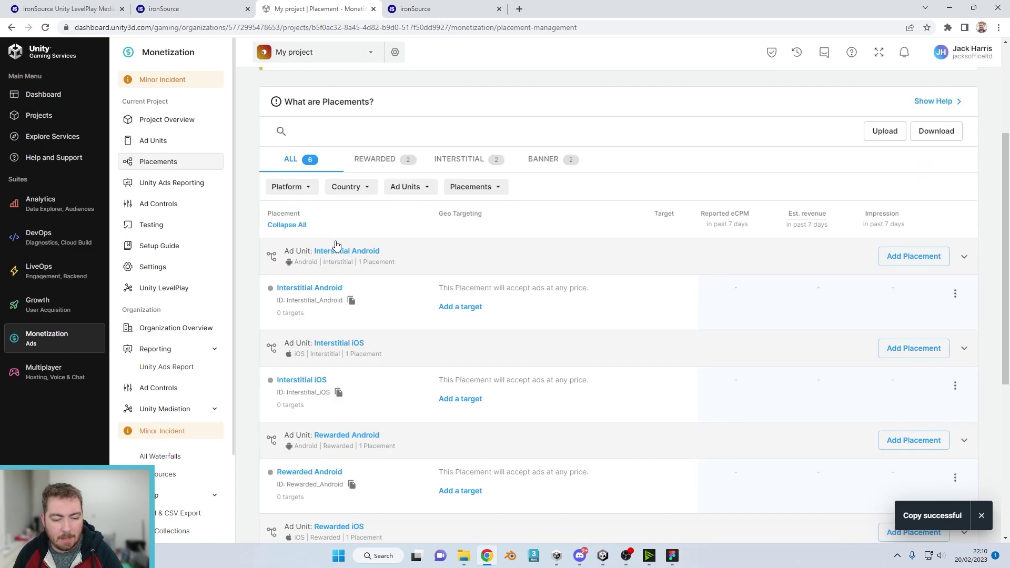
pyautogui.click(415, 7)
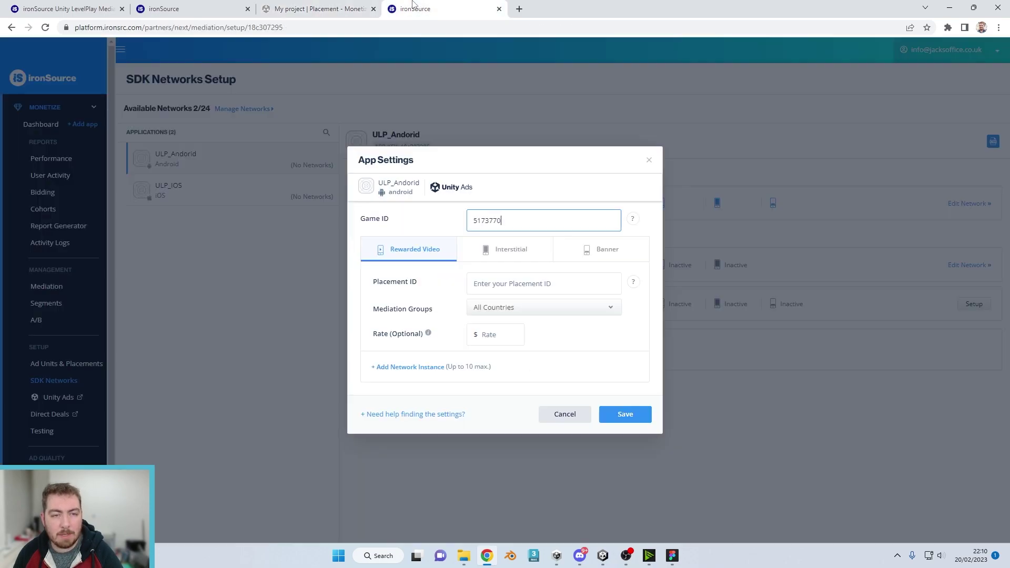
pyautogui.click(340, 6)
pyautogui.scroll(3, 373, 182)
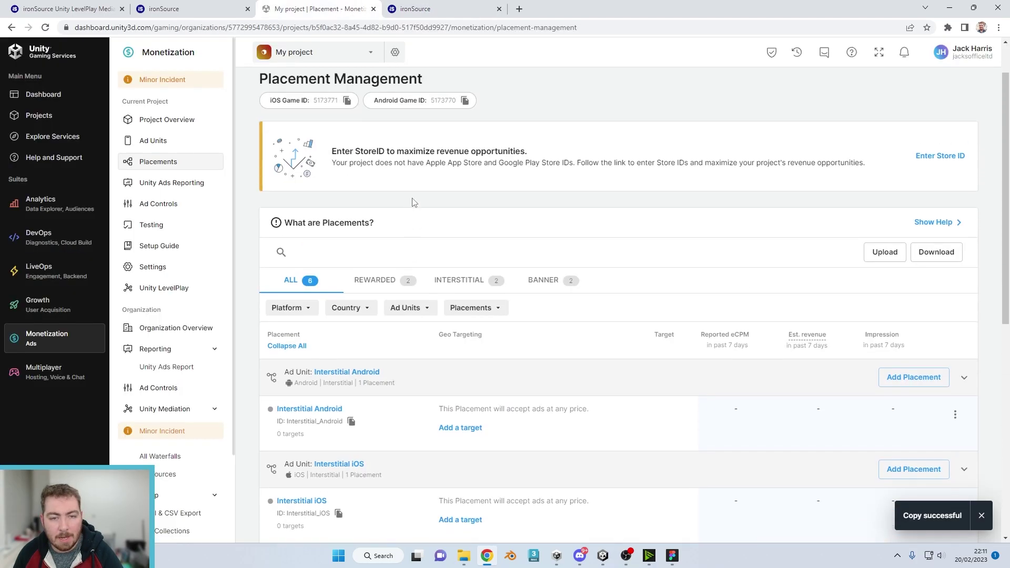
pyautogui.click(385, 283)
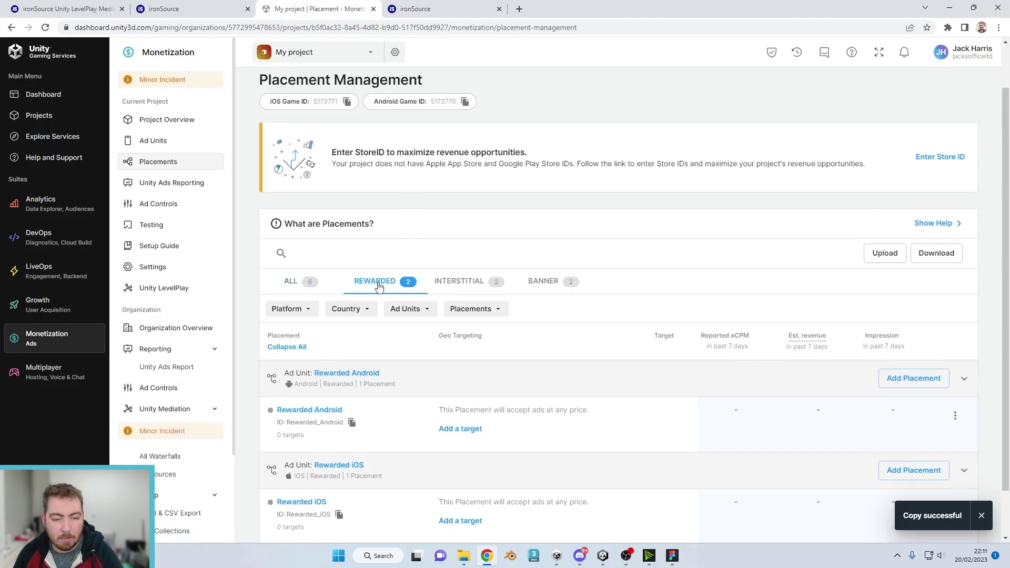
pyautogui.scroll(-1, 379, 289)
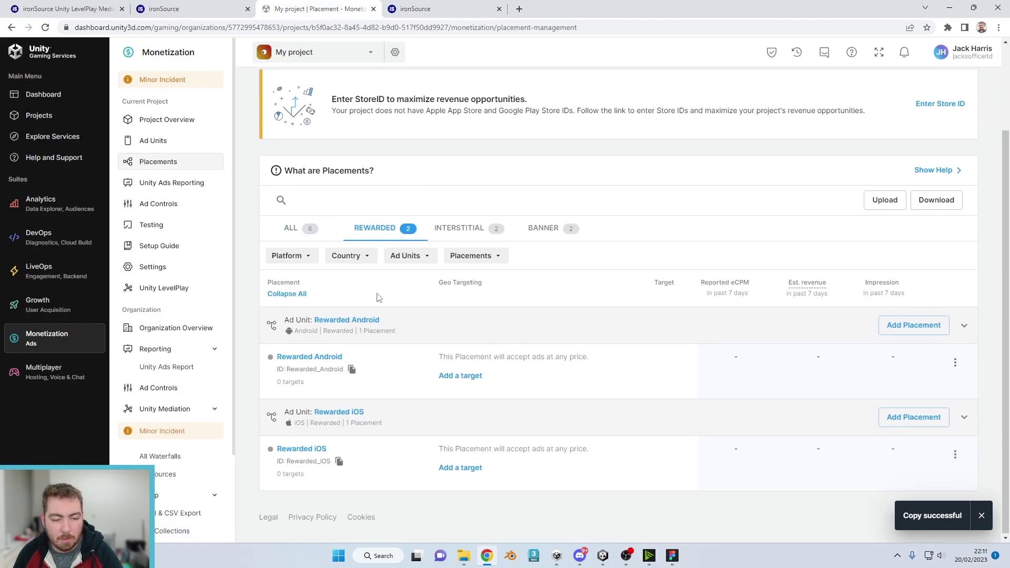
pyautogui.click(350, 369)
pyautogui.click(438, 10)
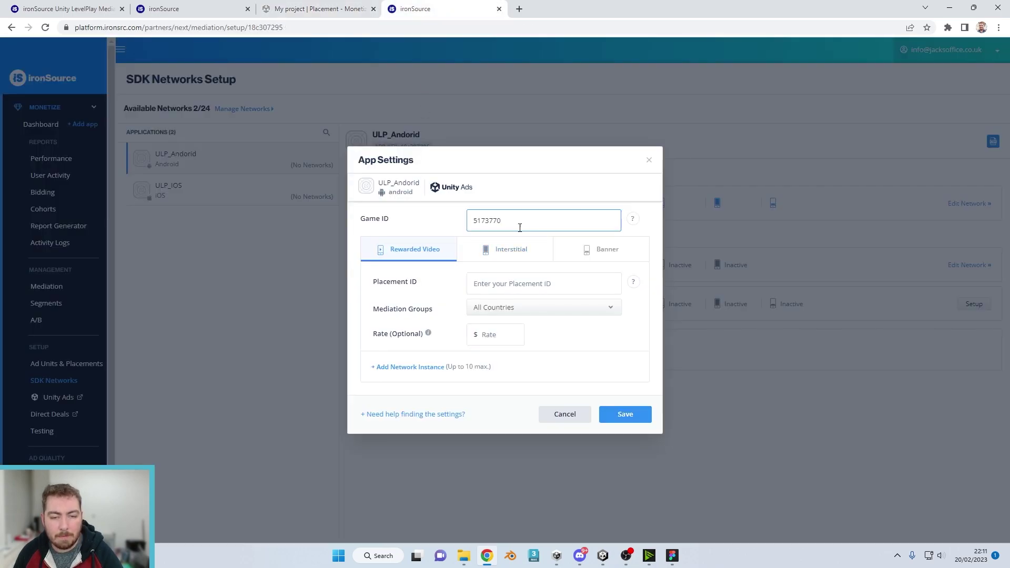
pyautogui.click(522, 290)
pyautogui.hotkey('ctrl', 'v')
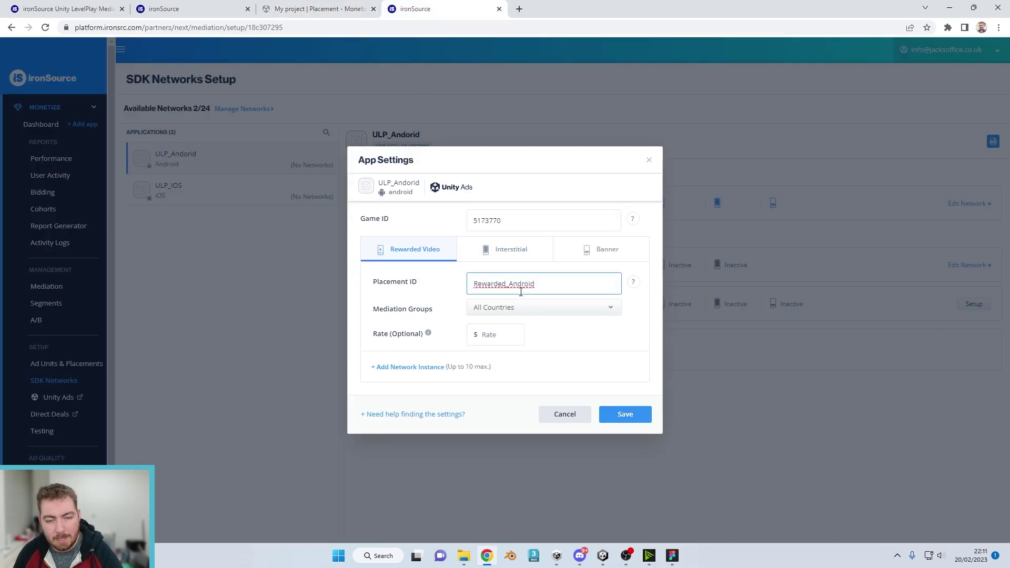
# - Copy the interstitial Android placement ID from the Unity dashboard and set Interstitial_Android as the Interstitial Placement ID in ironSource
pyautogui.click(514, 254)
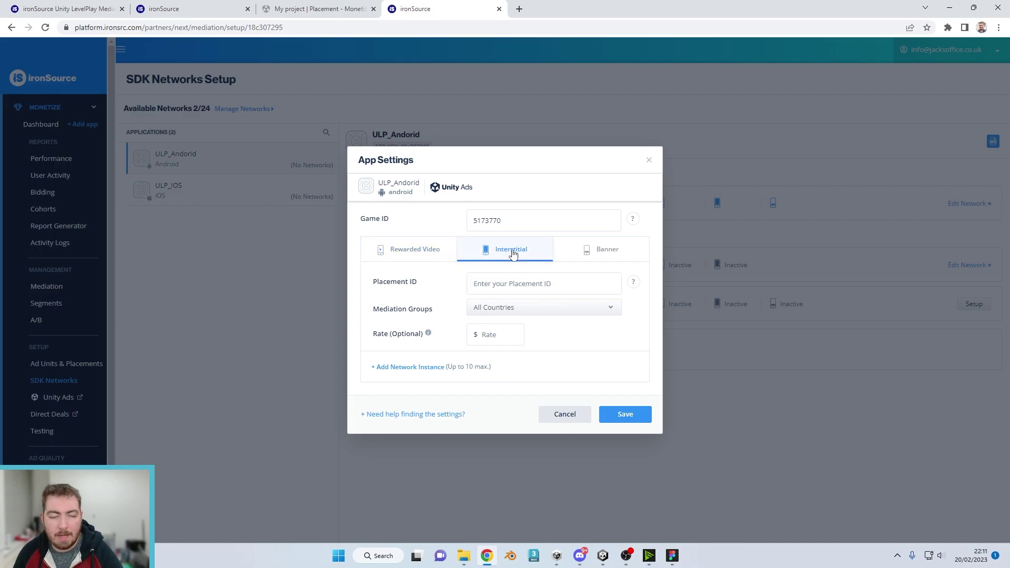
pyautogui.click(318, 12)
pyautogui.click(463, 227)
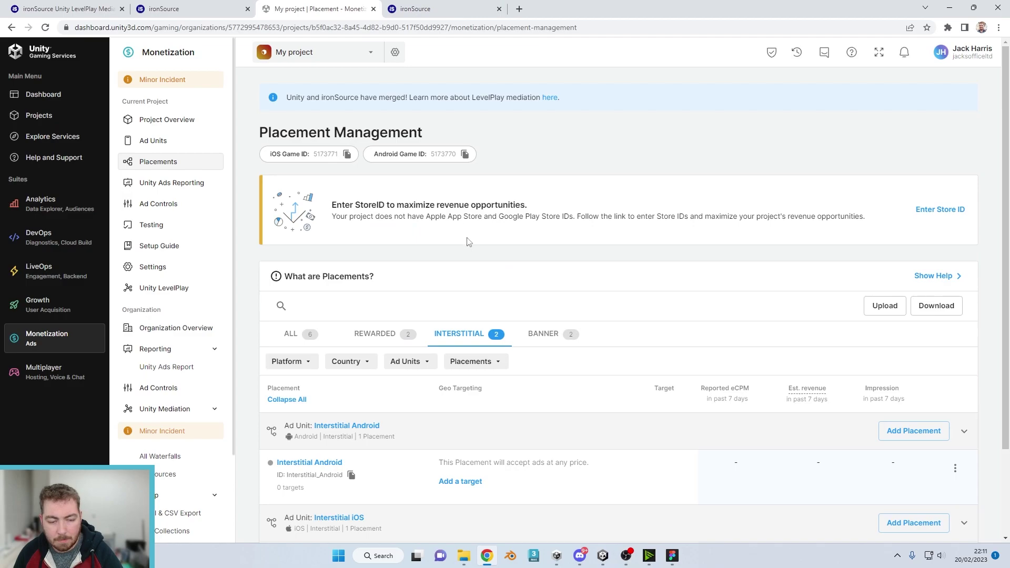
pyautogui.scroll(-3, 372, 379)
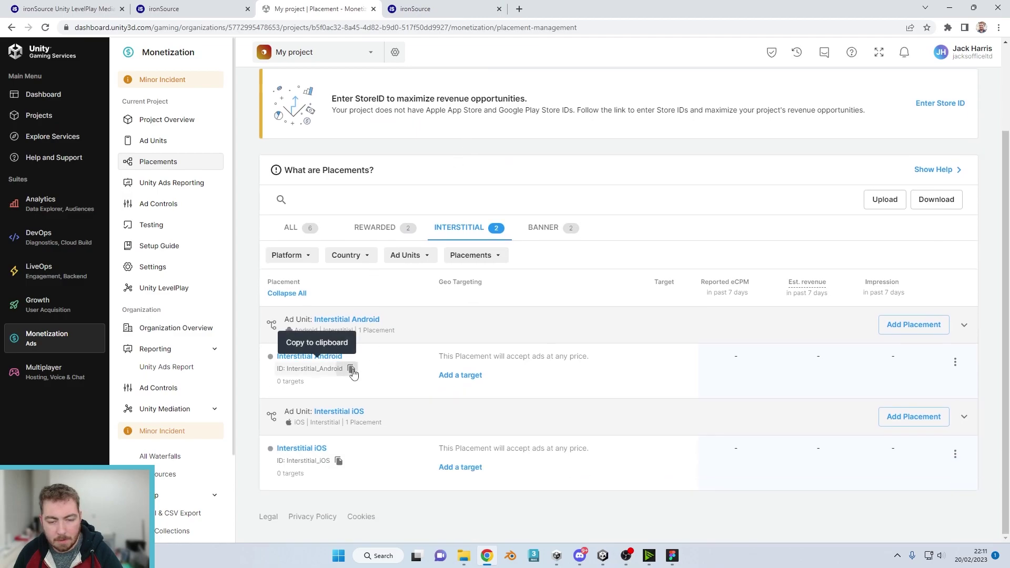
pyautogui.click(351, 369)
pyautogui.click(448, 9)
pyautogui.click(522, 291)
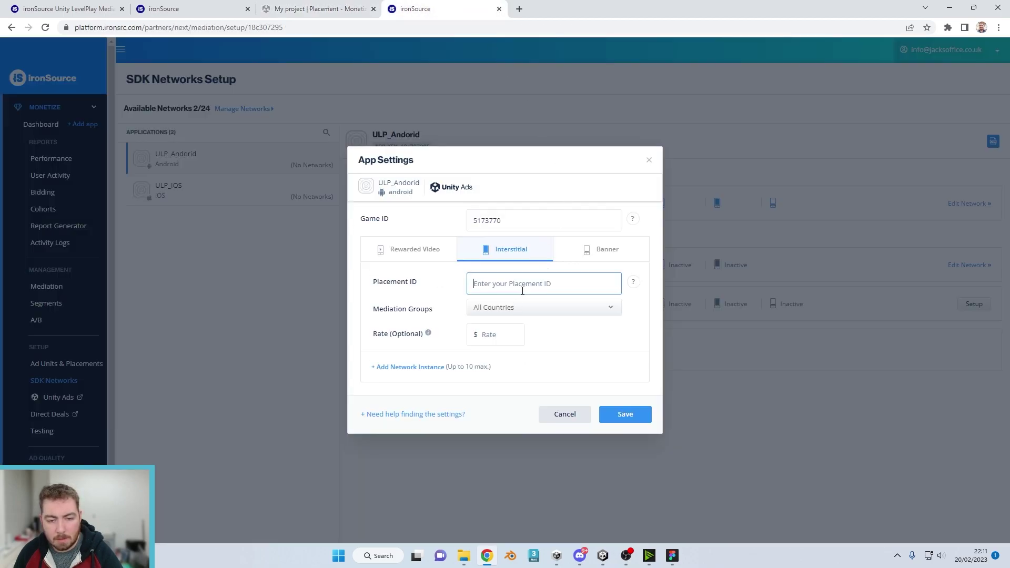
pyautogui.hotkey('ctrl', 'v')
# - Set the Banner Placement ID in ironSource to Banner_Android, copied from the Unity dashboard, and save the Android app's Unity Ads settings
pyautogui.click(606, 252)
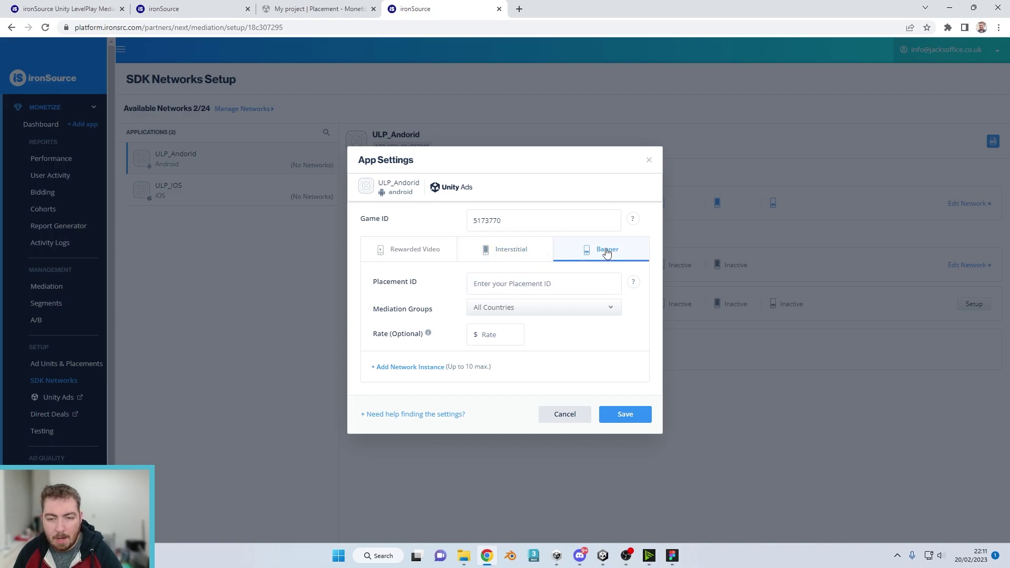
pyautogui.click(364, 5)
pyautogui.click(547, 228)
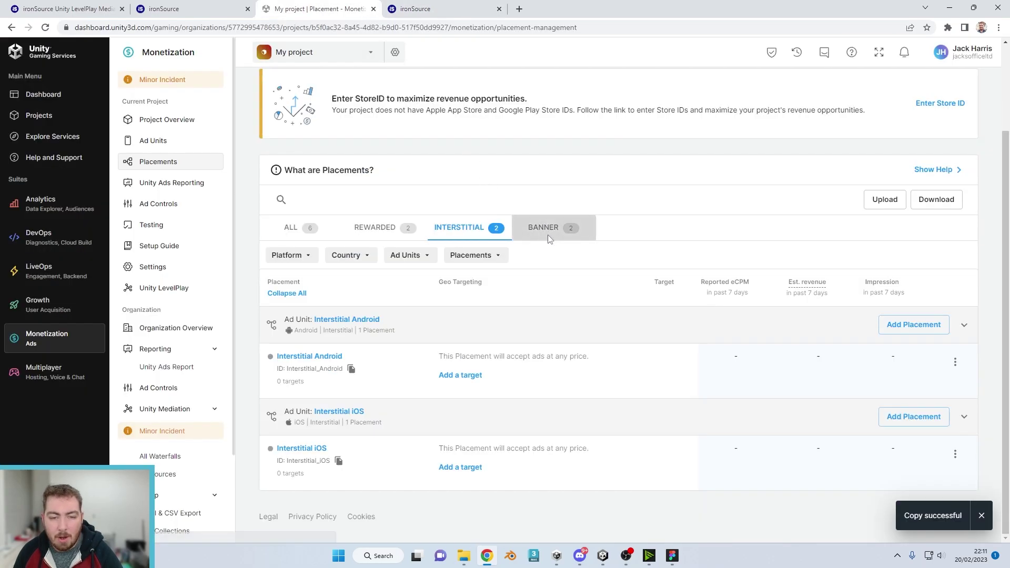
pyautogui.click(340, 367)
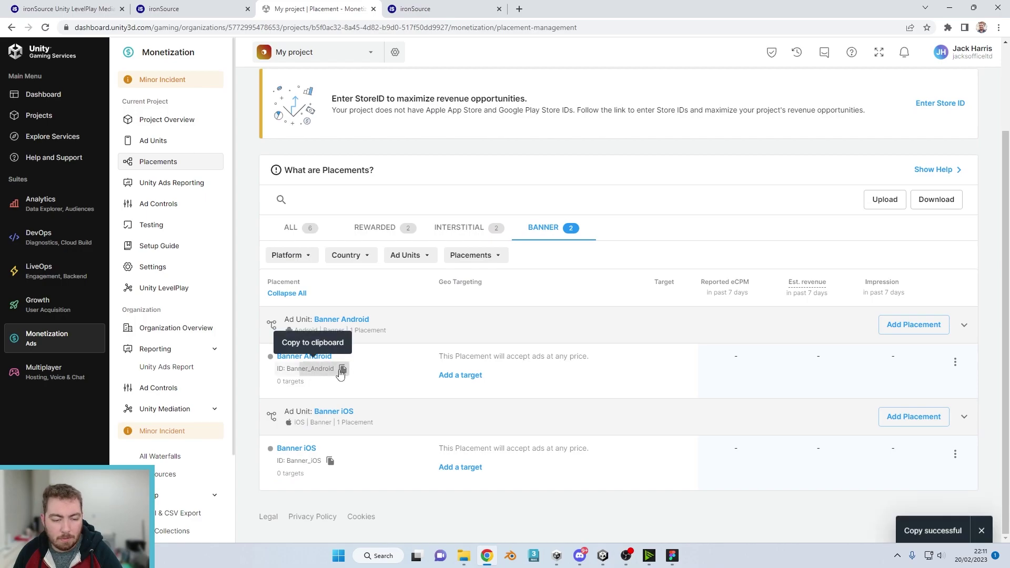
pyautogui.click(415, 6)
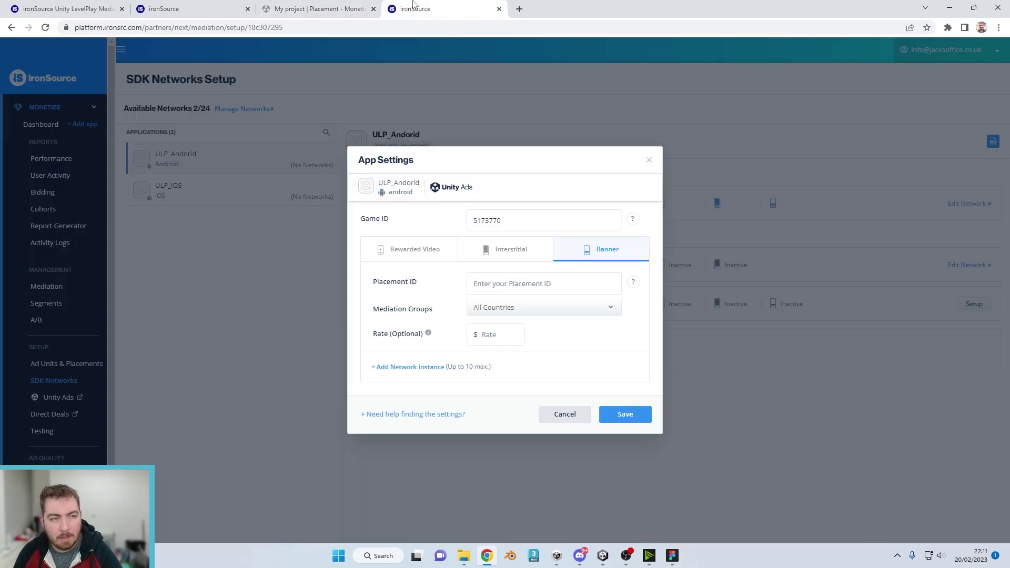
pyautogui.click(555, 287)
pyautogui.hotkey('ctrl', 'v')
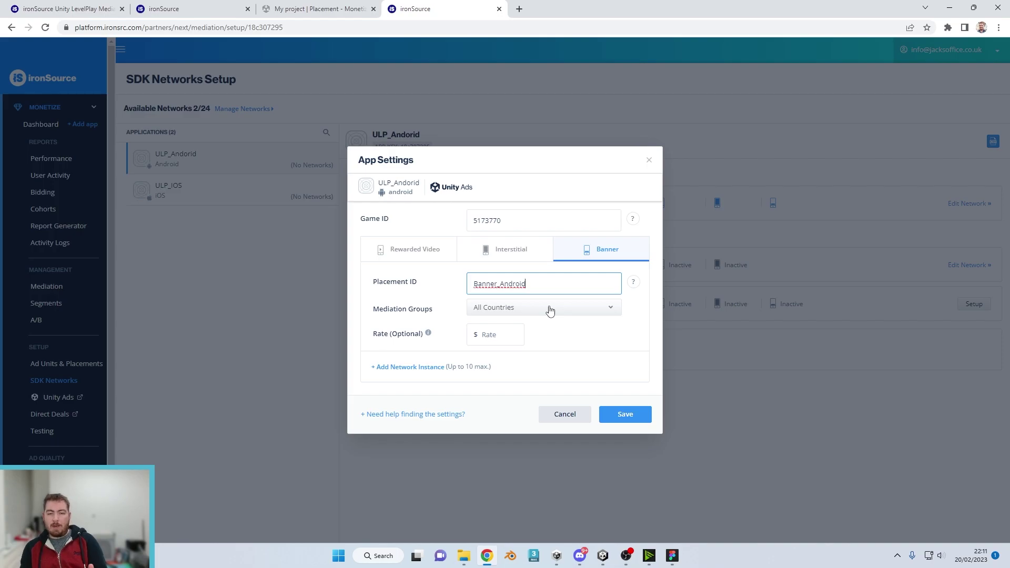
pyautogui.click(621, 415)
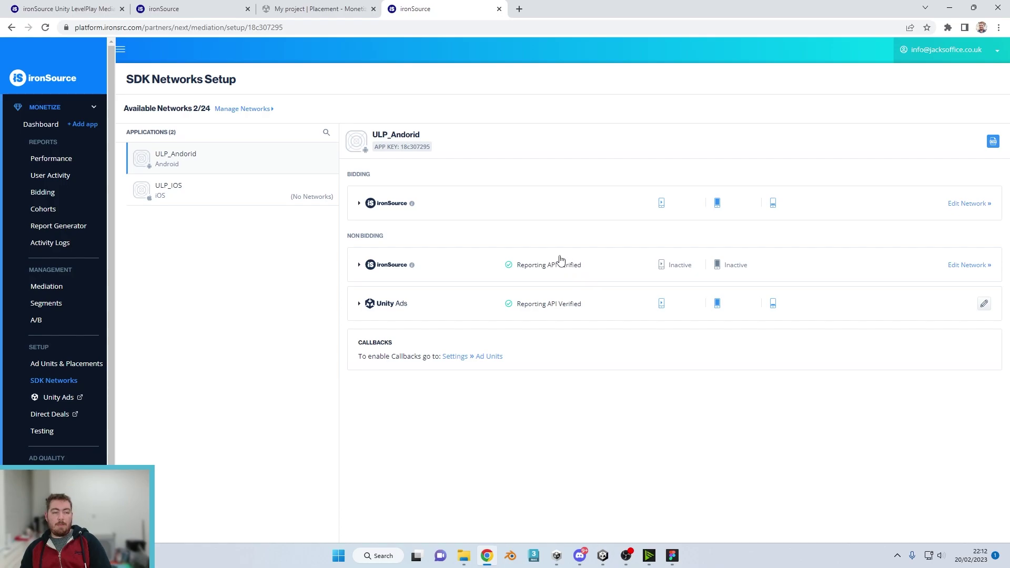
# - Open the Unity Ads setup for the ULP_iOS app and set its Game ID to 5173771, copied from the Unity dashboard
pyautogui.click(291, 198)
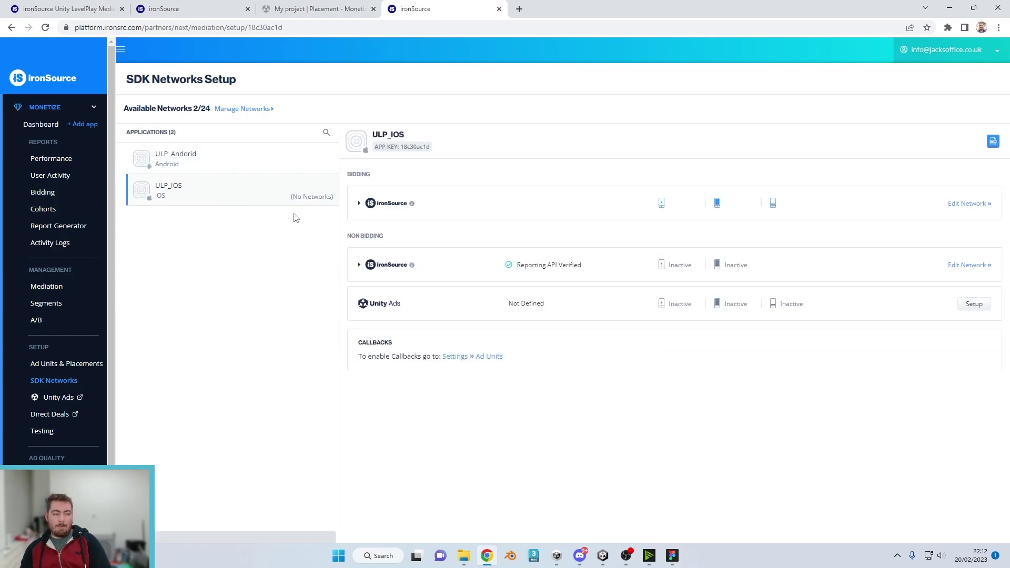
pyautogui.click(978, 306)
pyautogui.click(352, 4)
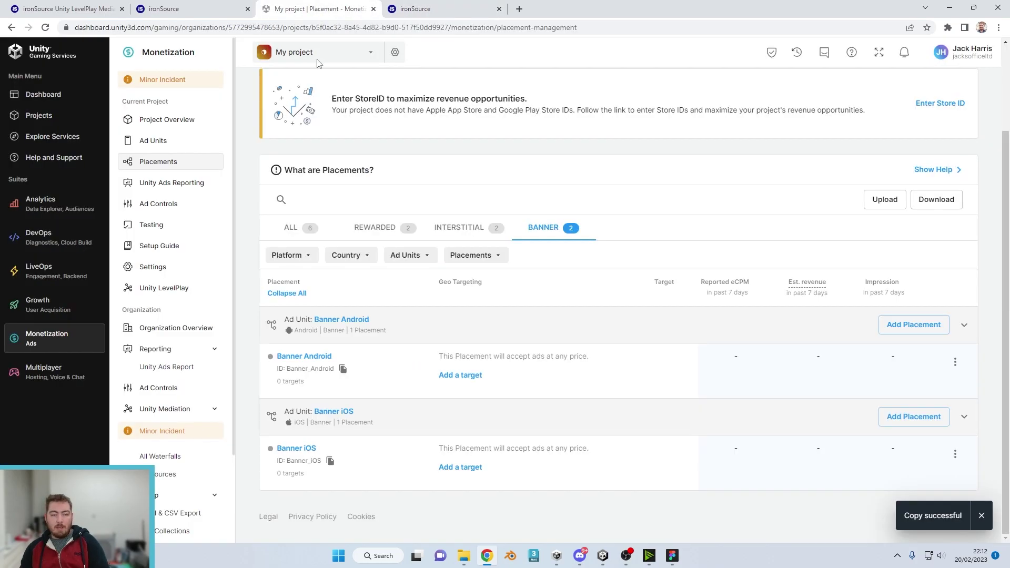
pyautogui.scroll(2, 436, 182)
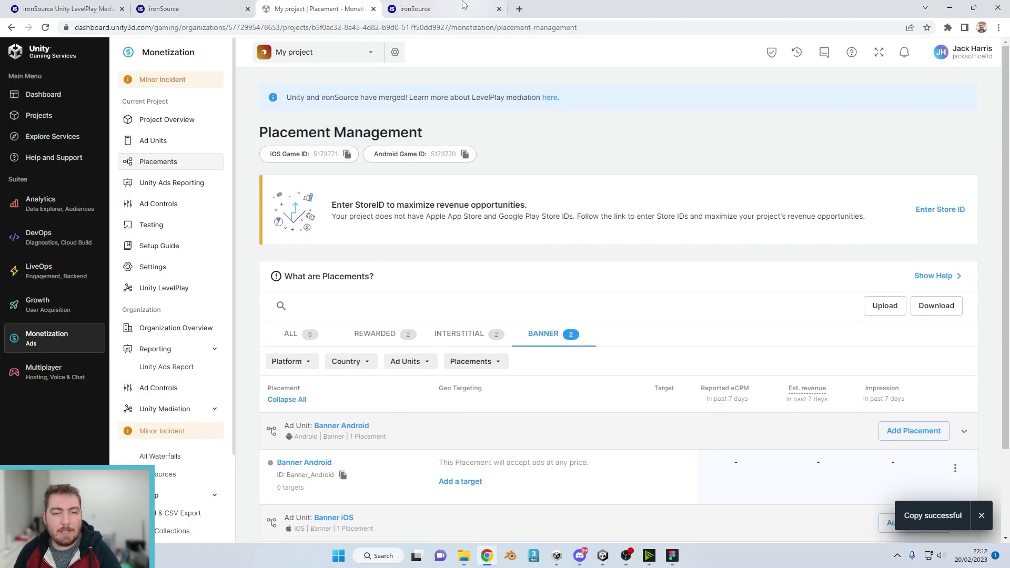
pyautogui.click(415, 8)
pyautogui.click(525, 220)
pyautogui.hotkey('ctrl', 'v')
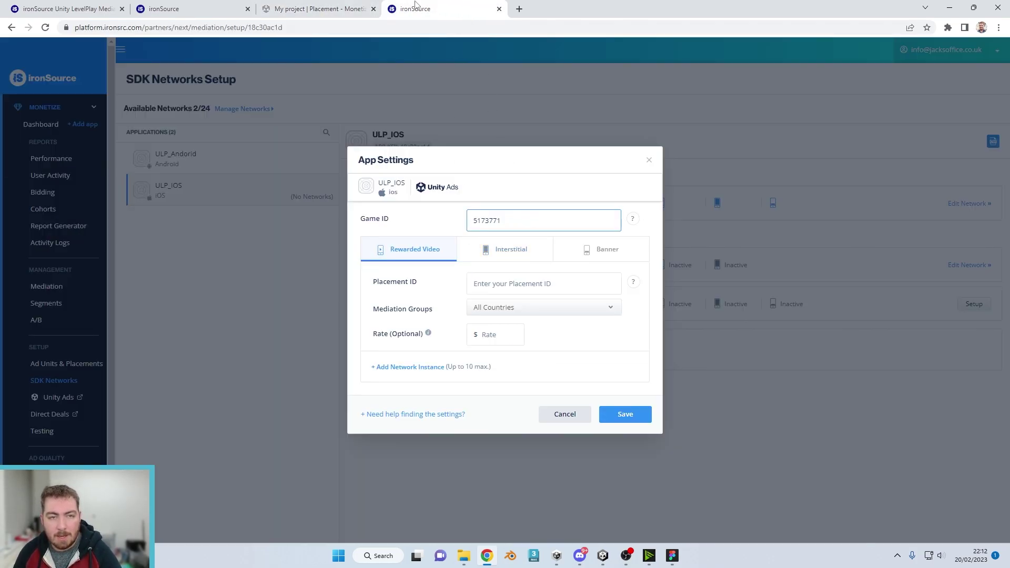
# - Copy the iOS banner placement ID from the Unity dashboard and set Banner_iOS as the Banner Placement ID in ironSource
pyautogui.click(318, 8)
pyautogui.scroll(-3, 379, 413)
pyautogui.click(330, 461)
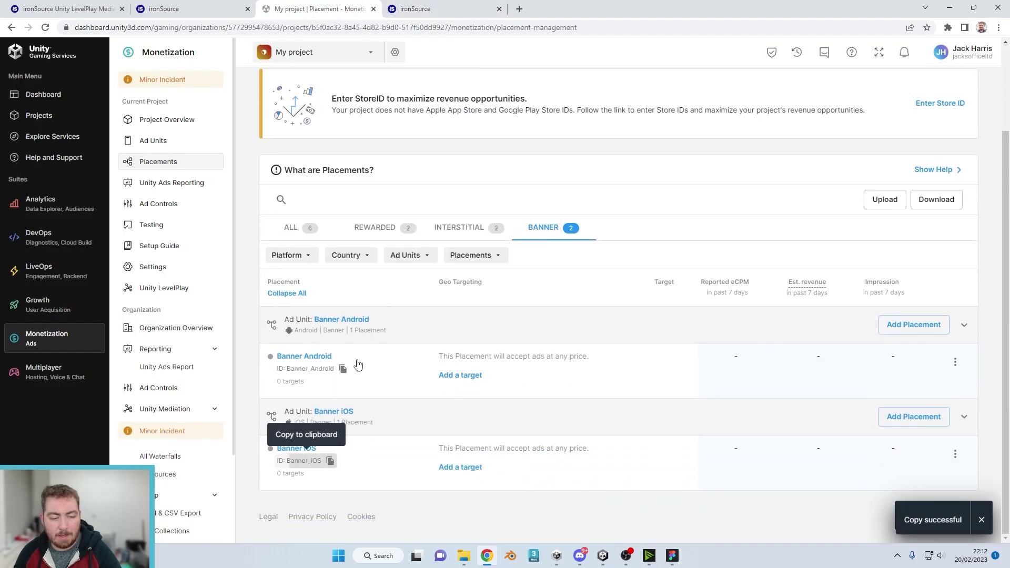
pyautogui.click(431, 9)
pyautogui.click(604, 249)
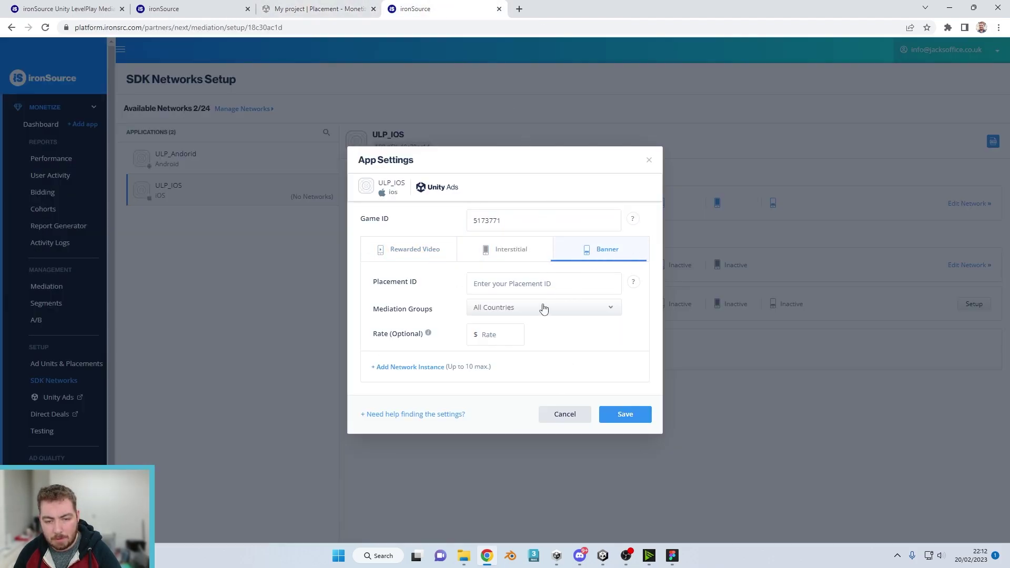
pyautogui.click(542, 285)
pyautogui.hotkey('ctrl', 'v')
# - Fill in the iOS app's Interstitial Placement ID in ironSource with the interstitial iOS ID from the Unity dashboard
pyautogui.click(318, 9)
pyautogui.click(463, 229)
pyautogui.click(432, 8)
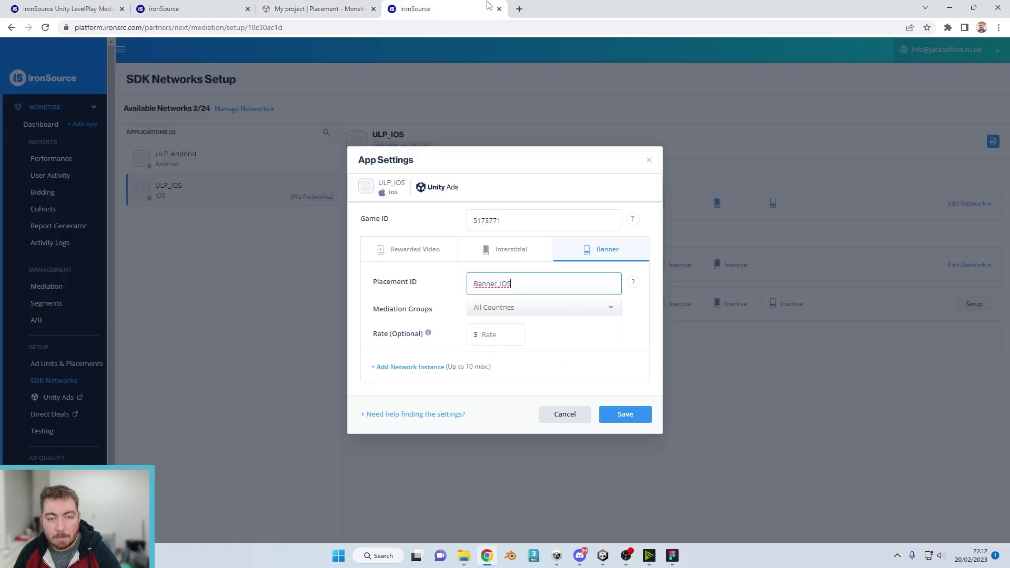
pyautogui.click(508, 249)
pyautogui.click(541, 285)
pyautogui.click(315, 9)
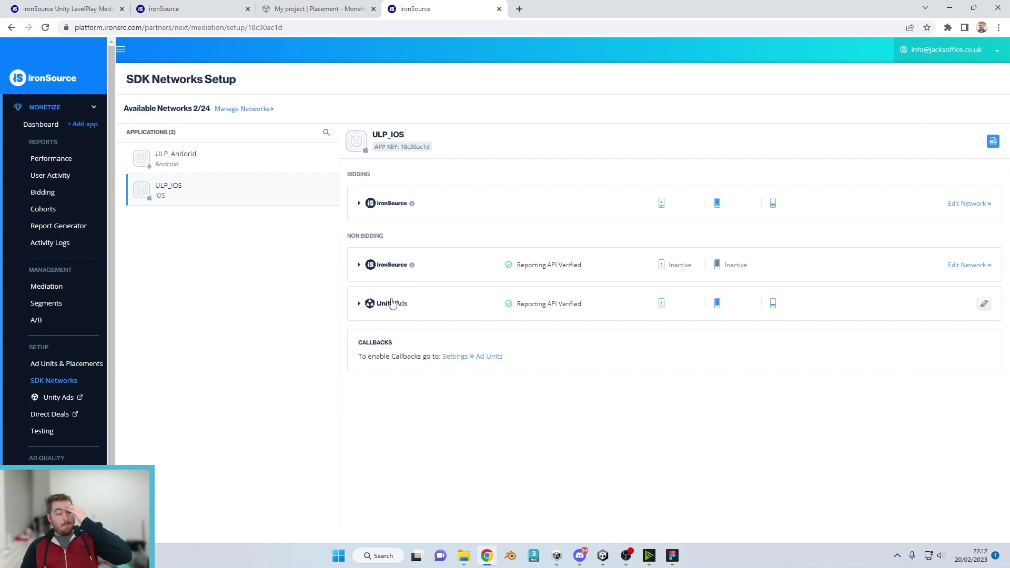
# - Activate test mode for the ULP_Andorid app's rewarded video, interstitial and banner ad units in Ad Units & Placements
pyautogui.click(81, 365)
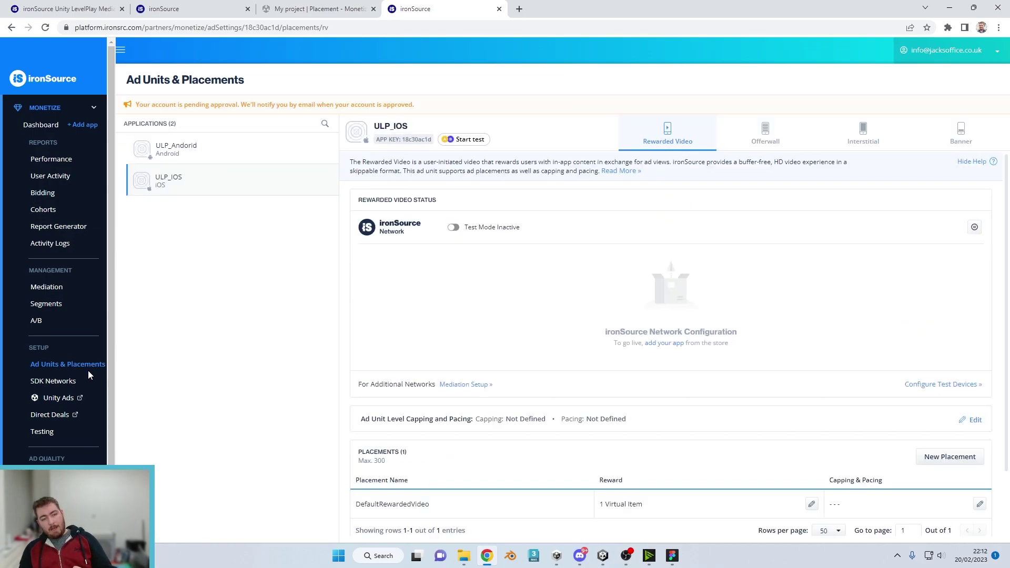
pyautogui.click(254, 149)
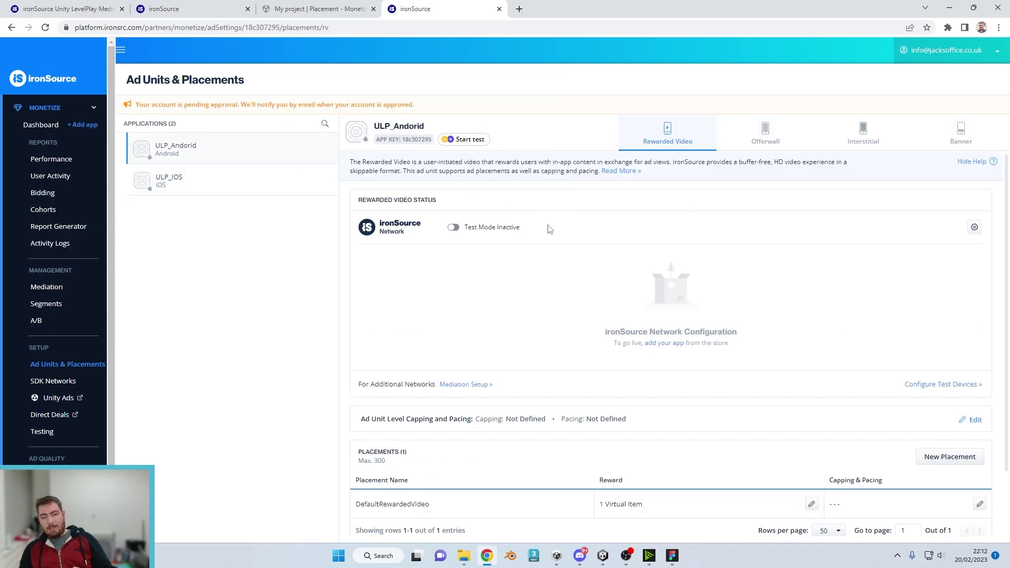
pyautogui.click(454, 230)
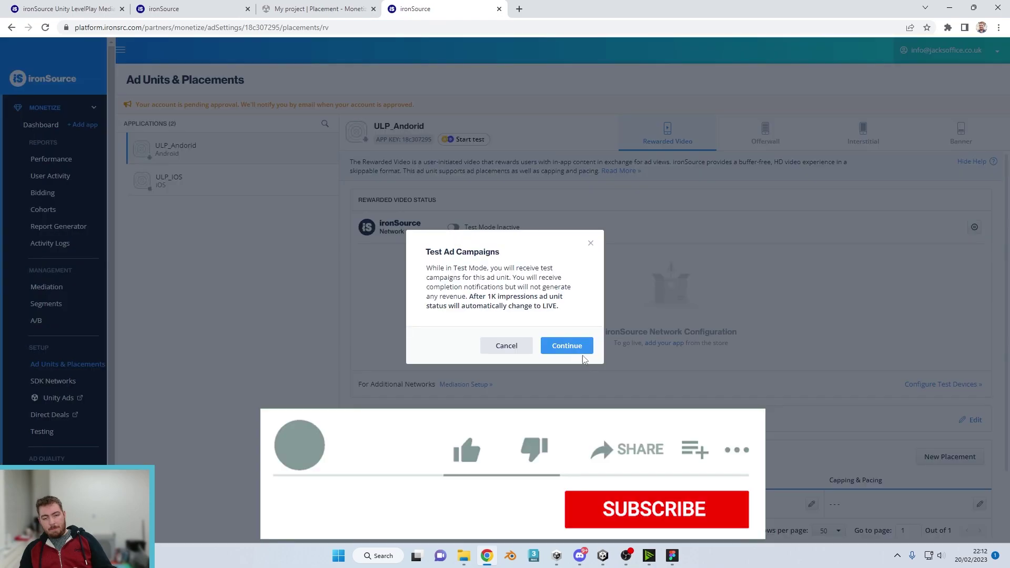
pyautogui.click(567, 345)
pyautogui.click(862, 134)
pyautogui.click(454, 219)
pyautogui.click(566, 346)
pyautogui.click(960, 132)
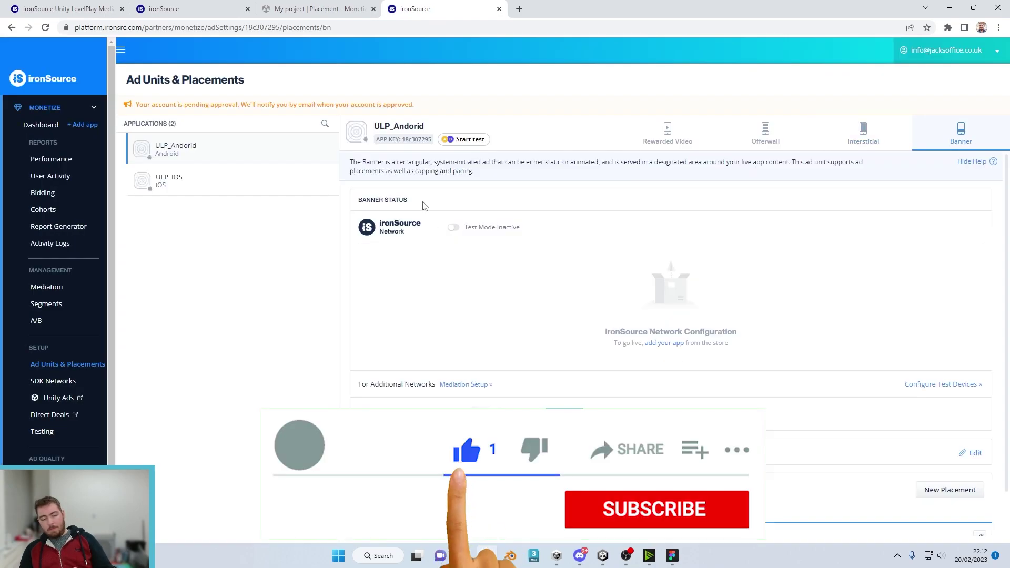
# - Activate test mode for the ULP_iOS app's banner, interstitial and rewarded video ad units
pyautogui.click(194, 173)
pyautogui.click(454, 229)
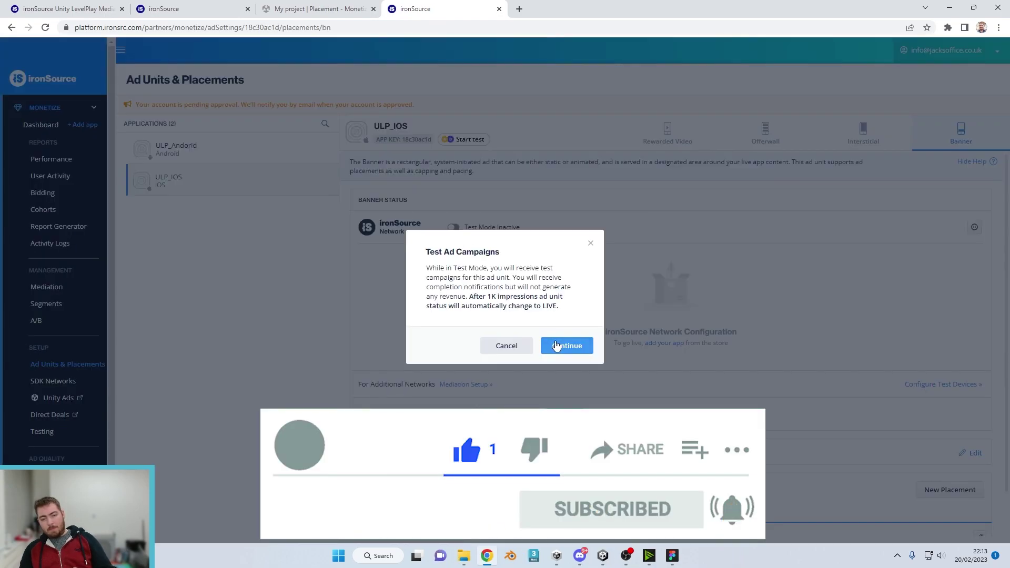
pyautogui.click(567, 346)
pyautogui.click(863, 134)
pyautogui.click(454, 219)
pyautogui.click(567, 345)
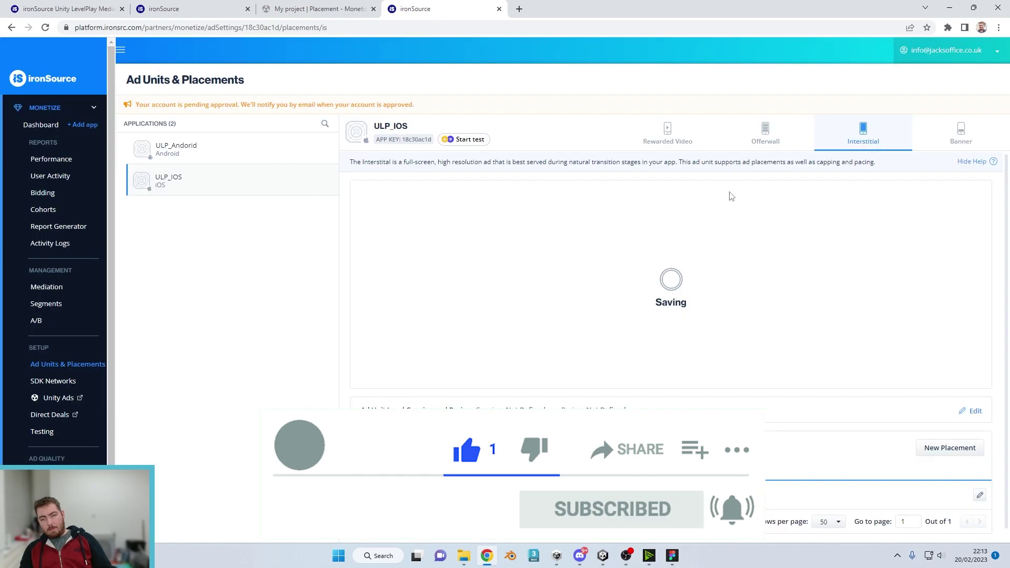
pyautogui.click(667, 134)
pyautogui.click(453, 228)
pyautogui.click(542, 348)
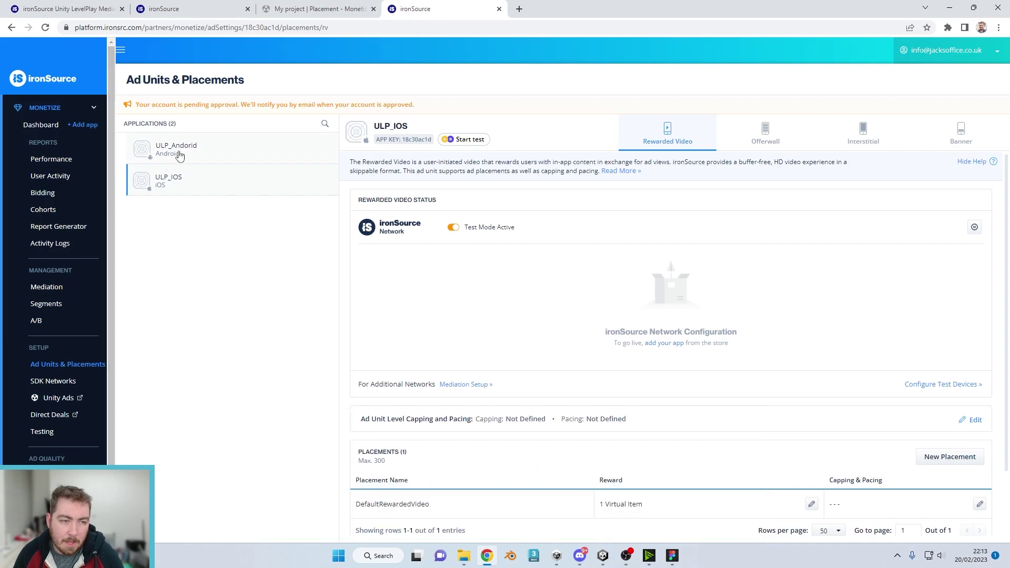
# - Check the SDK network status of the ULP_iOS and ULP_Andorid apps, and go to Mediation management
pyautogui.click(61, 382)
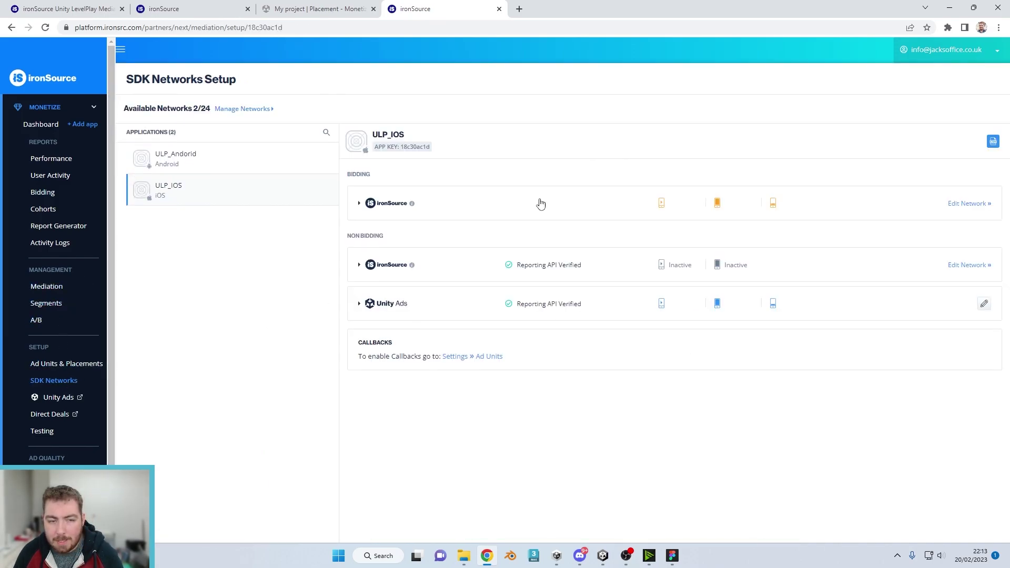
pyautogui.click(248, 163)
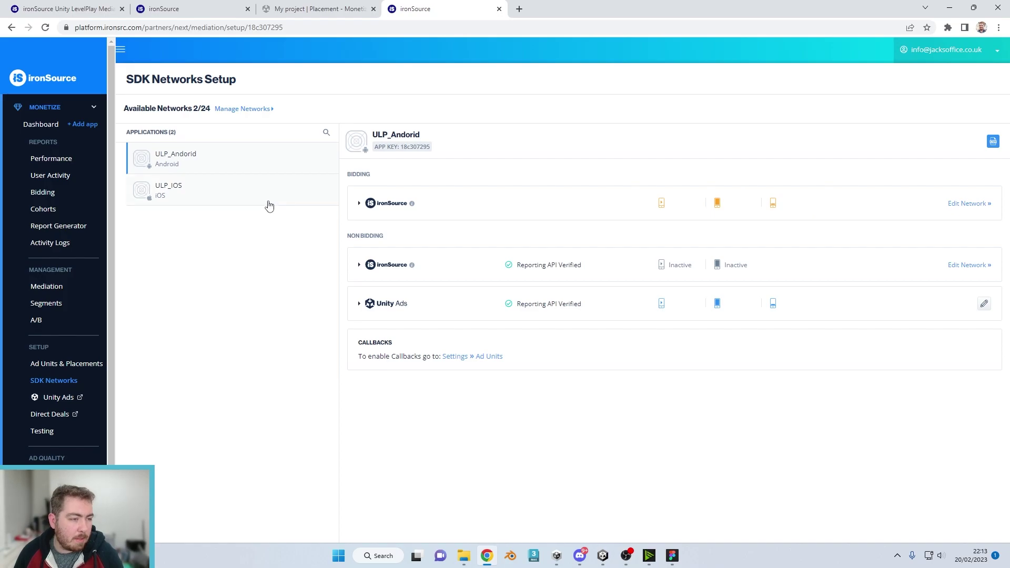
pyautogui.click(54, 287)
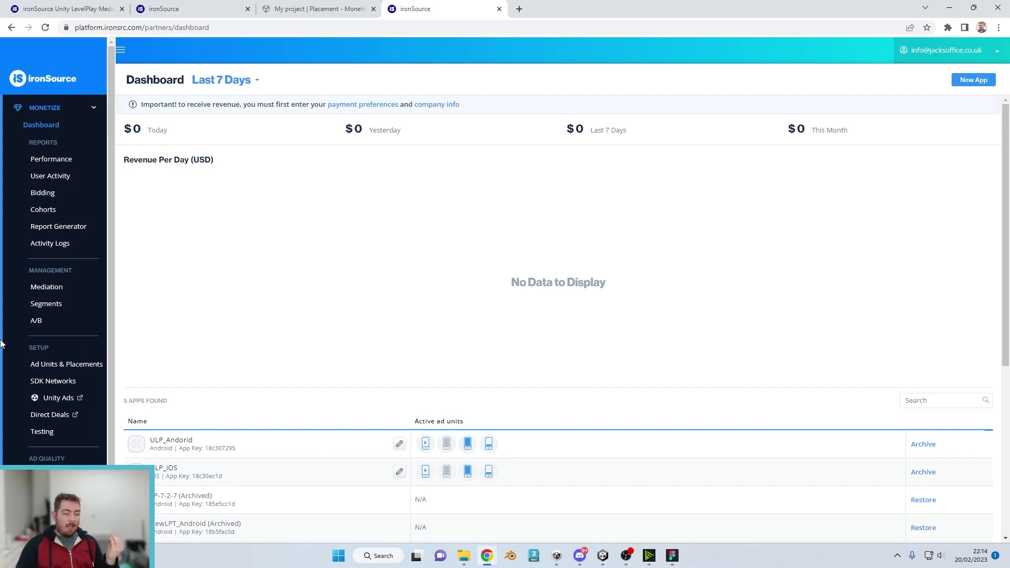
# - Return to SDK Networks and view the list of ad networks available to add, then close it
pyautogui.click(54, 382)
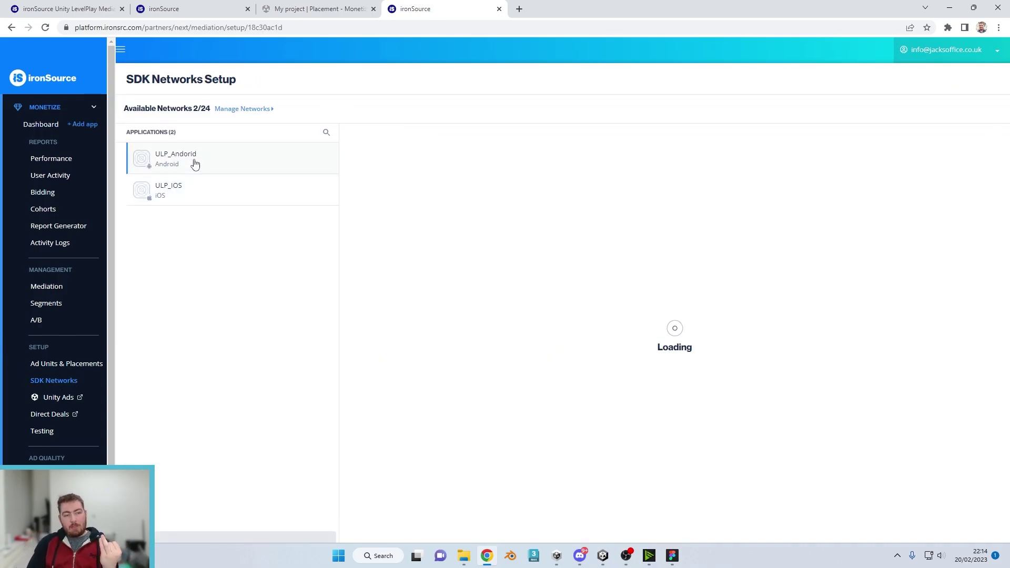
pyautogui.click(236, 110)
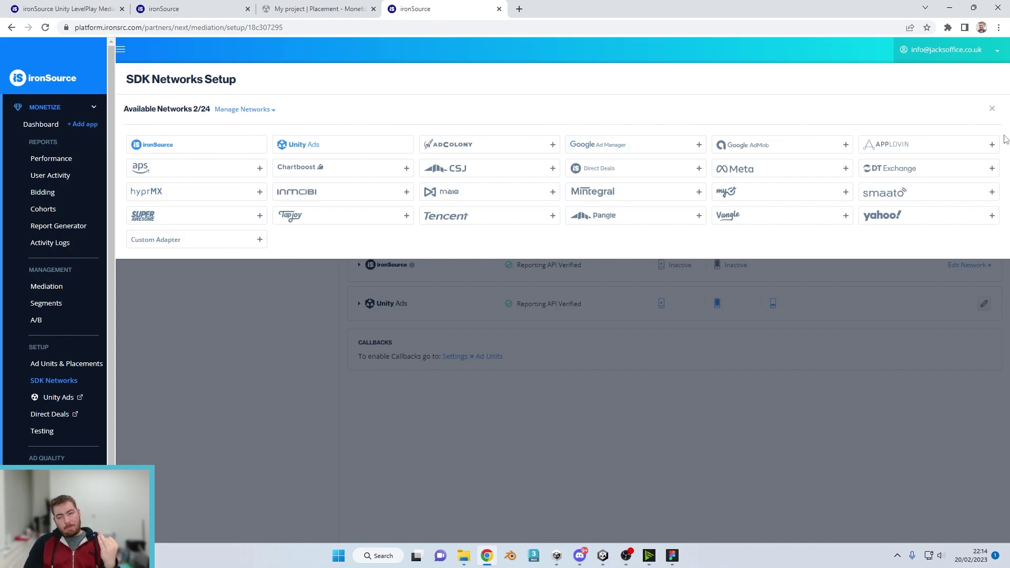
pyautogui.click(532, 404)
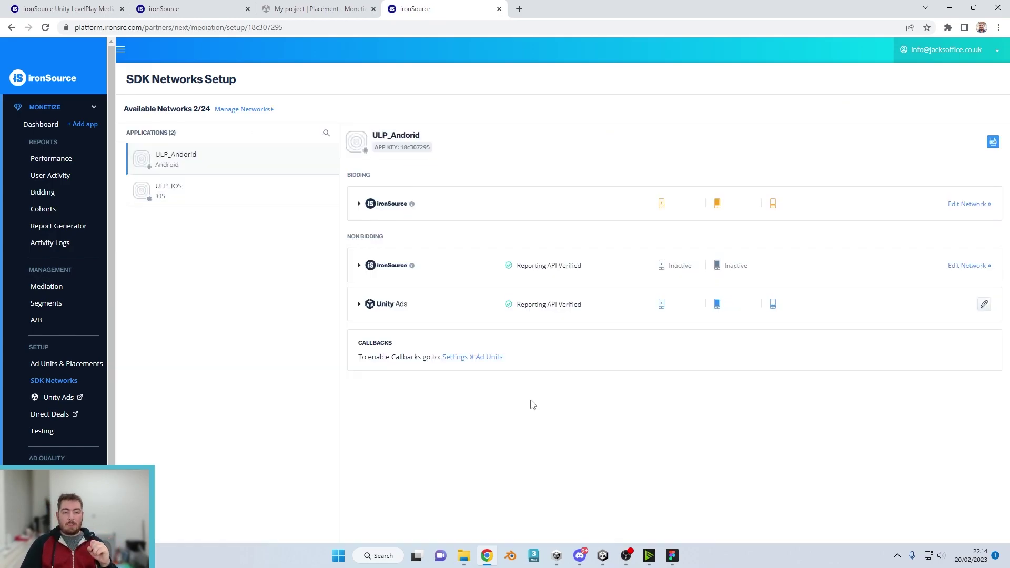